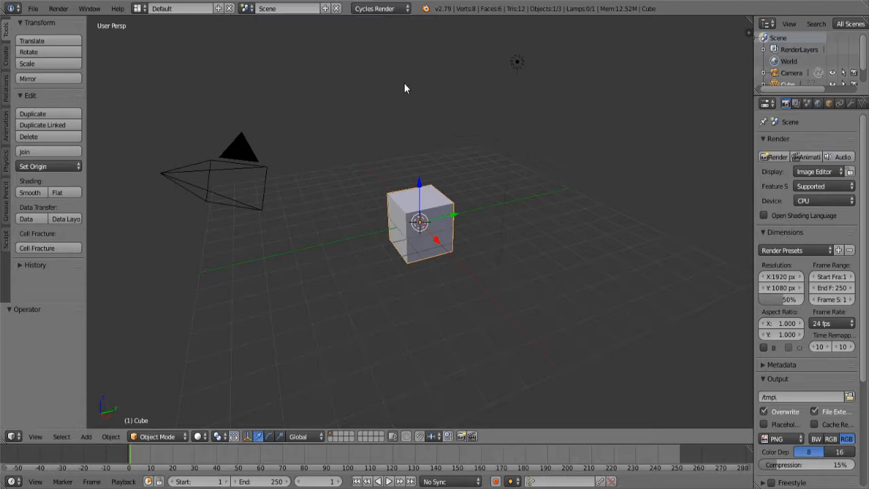
# - Delete the default cube from the scene
pyautogui.moveTo(359, 194); pyautogui.dragTo(387, 170, button='middle')
pyautogui.scroll(3, 398, 166)
pyautogui.scroll(-3, 399, 163)
pyautogui.moveTo(399, 167); pyautogui.dragTo(407, 176, button='middle')
pyautogui.scroll(1, 408, 176)
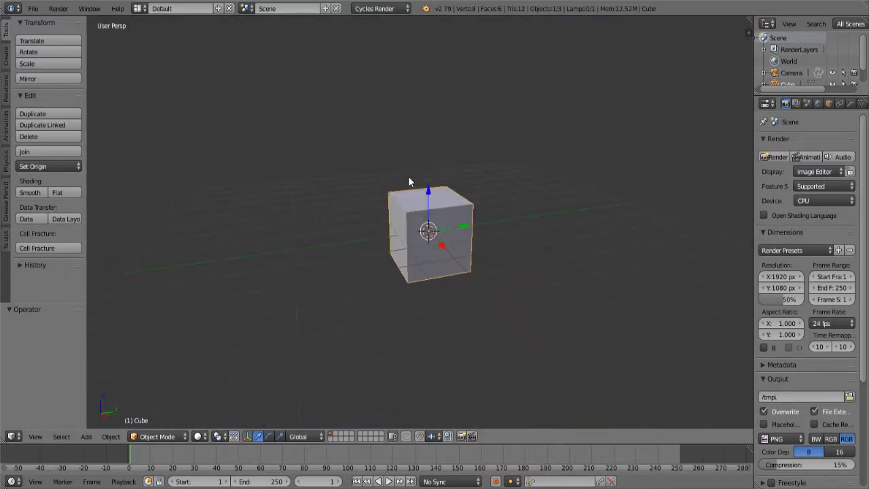
pyautogui.scroll(-4, 408, 182)
pyautogui.scroll(4, 407, 181)
pyautogui.press('x')
pyautogui.click(405, 177)
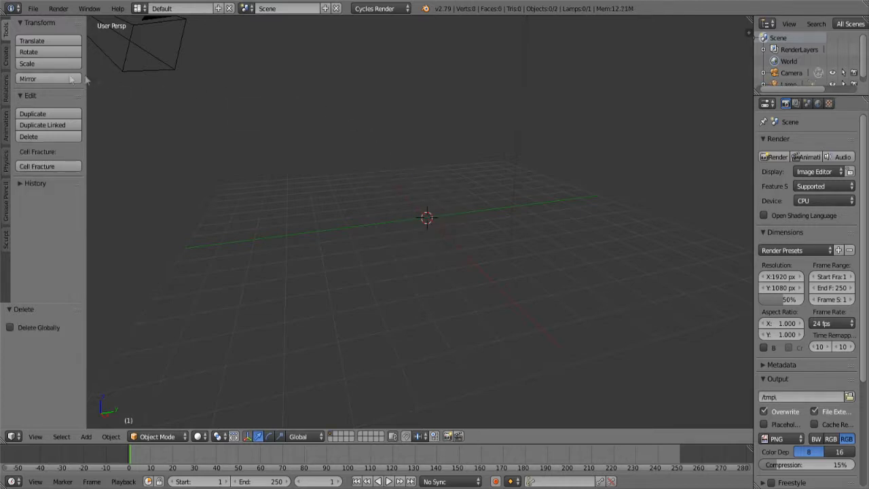
# - Add an ico sphere mesh with 1 subdivision at the scene's centre
pyautogui.click(7, 65)
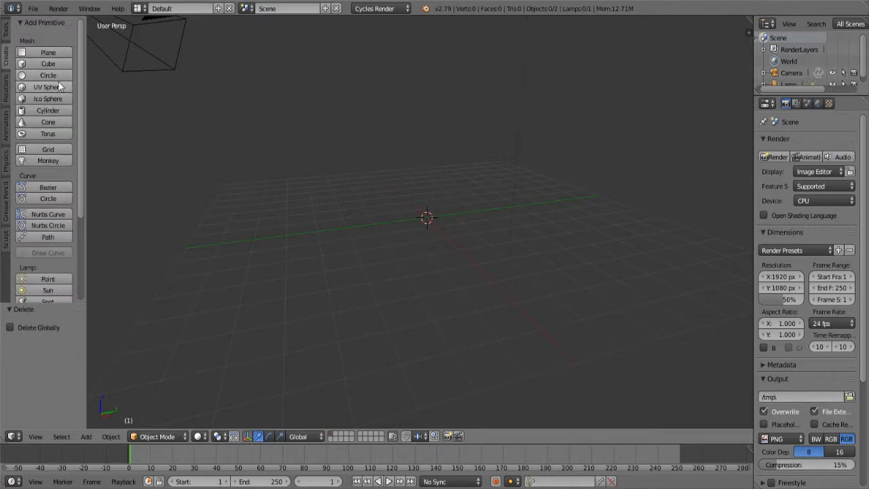
pyautogui.click(48, 99)
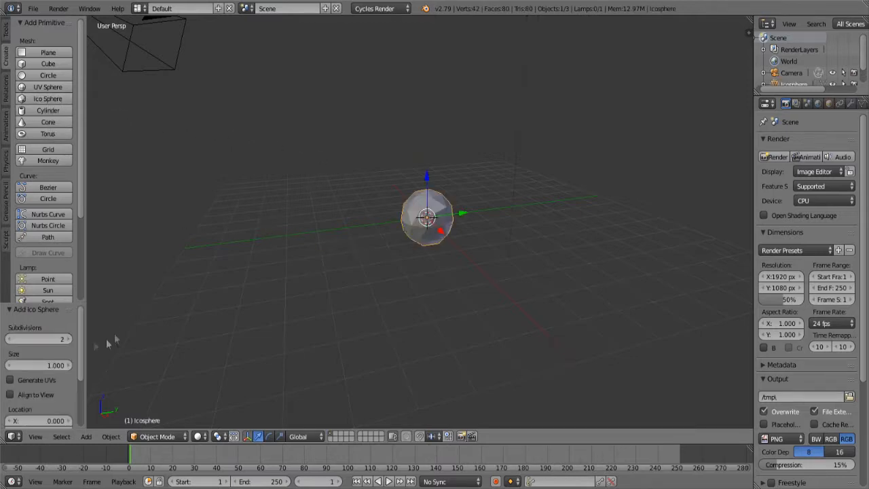
pyautogui.click(34, 341)
pyautogui.write('1')
pyautogui.press('Return')
pyautogui.moveTo(218, 273); pyautogui.dragTo(342, 293, button='middle')
pyautogui.scroll(4, 346, 282)
pyautogui.moveTo(365, 262); pyautogui.dragTo(602, 218, button='middle')
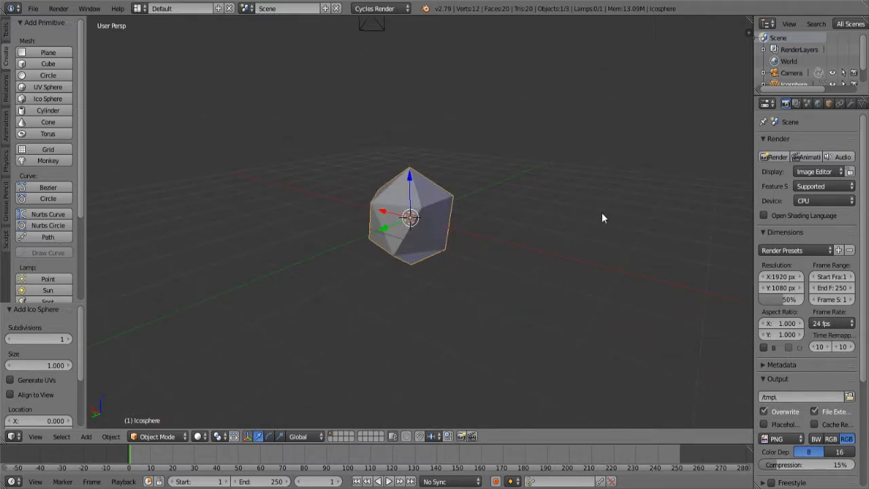
# - Switch the ico sphere to Sculpt Mode and choose the SculptDraw brush
pyautogui.click(173, 436)
pyautogui.click(169, 395)
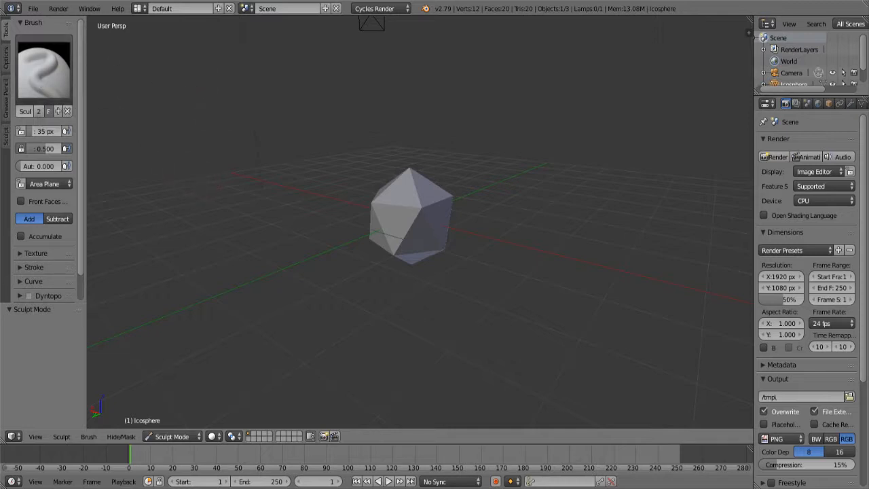
pyautogui.click(50, 88)
pyautogui.click(301, 188)
pyautogui.scroll(-2, 62, 248)
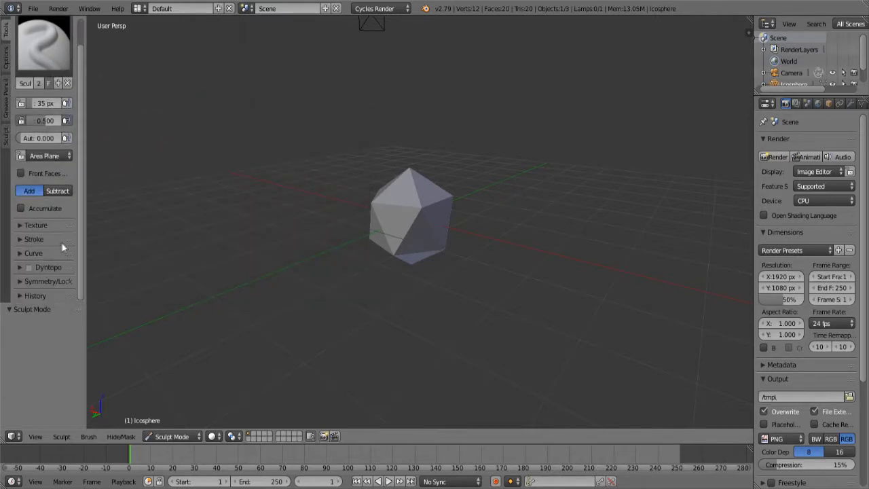
# - Enable Dyntopo for sculpting and turn off mirroring on the X axis
pyautogui.click(30, 270)
pyautogui.click(30, 280)
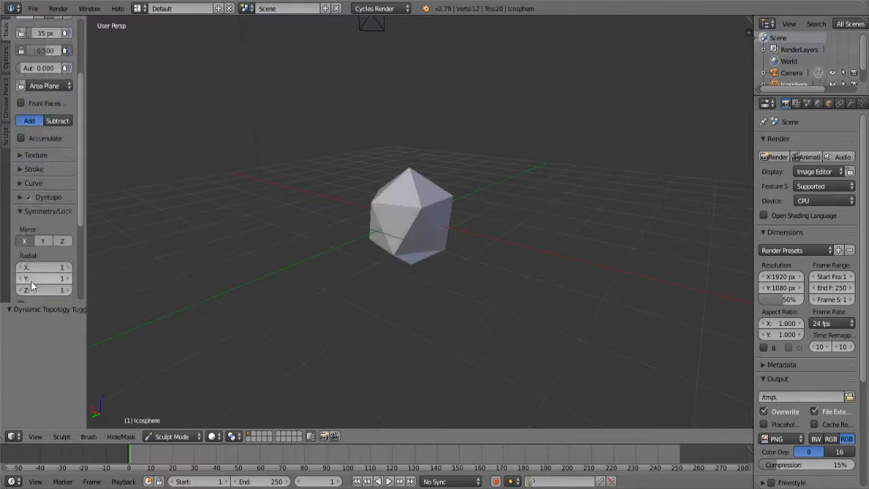
pyautogui.moveTo(278, 239); pyautogui.dragTo(272, 276, button='middle')
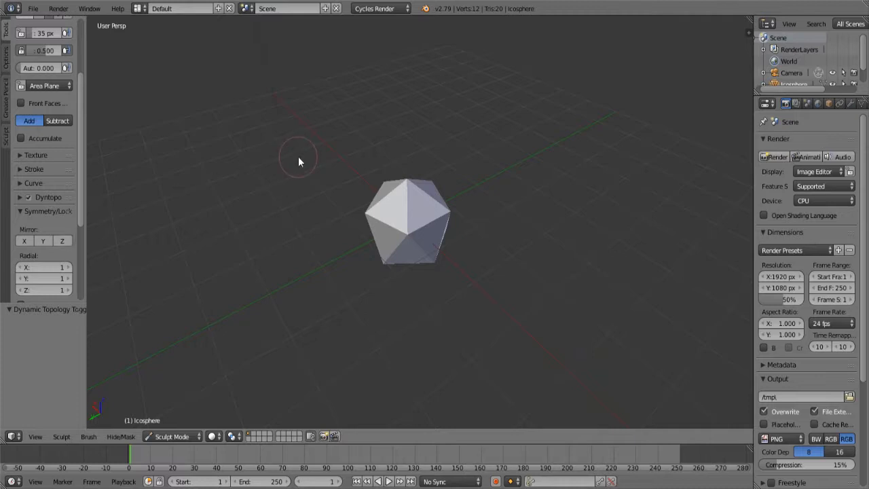
# - Sculpt irregular bumps all around the ico sphere with SculptDraw strokes to give it a rough rock shape
pyautogui.moveTo(298, 161); pyautogui.dragTo(480, 113, button='middle')
pyautogui.scroll(4, 482, 122)
pyautogui.scroll(-3, 482, 179)
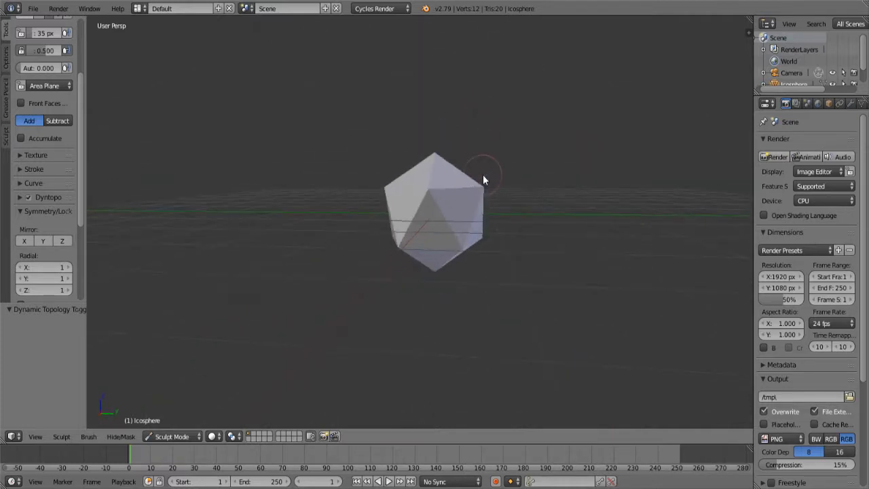
pyautogui.scroll(3, 71, 141)
pyautogui.moveTo(437, 189)
pyautogui.mouseDown()
pyautogui.moveTo(421, 197)
pyautogui.moveTo(441, 171)
pyautogui.moveTo(461, 217)
pyautogui.moveTo(424, 258)
pyautogui.moveTo(448, 170)
pyautogui.moveTo(453, 270)
pyautogui.moveTo(432, 241)
pyautogui.mouseUp()
pyautogui.moveTo(433, 242); pyautogui.dragTo(330, 261, button='middle')
pyautogui.moveTo(440, 152)
pyautogui.mouseDown()
pyautogui.moveTo(410, 242)
pyautogui.moveTo(532, 215)
pyautogui.mouseUp()
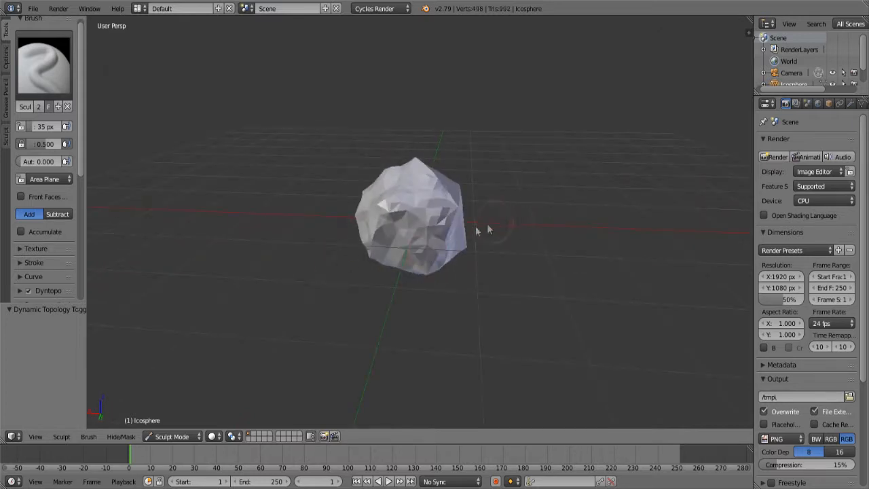
pyautogui.moveTo(482, 229); pyautogui.dragTo(408, 234, button='middle')
pyautogui.moveTo(398, 233)
pyautogui.mouseDown()
pyautogui.moveTo(418, 203)
pyautogui.moveTo(441, 197)
pyautogui.mouseUp()
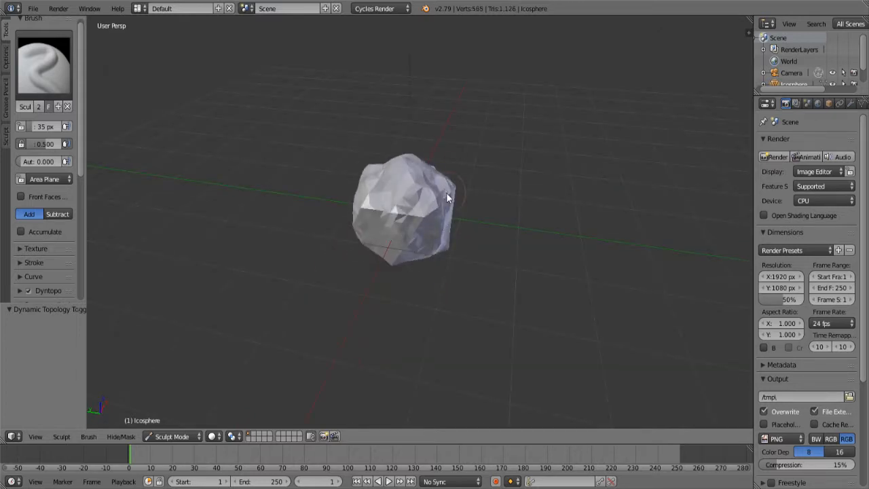
pyautogui.moveTo(441, 197); pyautogui.dragTo(508, 88, button='middle')
pyautogui.moveTo(399, 251)
pyautogui.mouseDown()
pyautogui.moveTo(424, 185)
pyautogui.moveTo(397, 219)
pyautogui.moveTo(452, 250)
pyautogui.moveTo(463, 239)
pyautogui.mouseUp()
pyautogui.moveTo(463, 238); pyautogui.dragTo(362, 301, button='middle')
pyautogui.moveTo(397, 224)
pyautogui.mouseDown()
pyautogui.moveTo(410, 212)
pyautogui.moveTo(380, 224)
pyautogui.moveTo(387, 235)
pyautogui.moveTo(400, 207)
pyautogui.moveTo(370, 224)
pyautogui.moveTo(393, 234)
pyautogui.moveTo(418, 229)
pyautogui.moveTo(411, 204)
pyautogui.mouseUp()
pyautogui.moveTo(411, 204)
pyautogui.mouseDown(button='middle')
pyautogui.moveTo(491, 246)
pyautogui.moveTo(417, 205)
pyautogui.mouseUp(button='middle')
pyautogui.moveTo(453, 249)
pyautogui.mouseDown()
pyautogui.moveTo(435, 217)
pyautogui.moveTo(418, 235)
pyautogui.moveTo(441, 251)
pyautogui.moveTo(428, 260)
pyautogui.moveTo(470, 212)
pyautogui.moveTo(469, 227)
pyautogui.moveTo(453, 205)
pyautogui.moveTo(427, 273)
pyautogui.moveTo(429, 253)
pyautogui.mouseUp()
pyautogui.moveTo(429, 253)
pyautogui.mouseDown(button='middle')
pyautogui.moveTo(494, 288)
pyautogui.moveTo(607, 238)
pyautogui.moveTo(738, 215)
pyautogui.moveTo(465, 234)
pyautogui.mouseUp(button='middle')
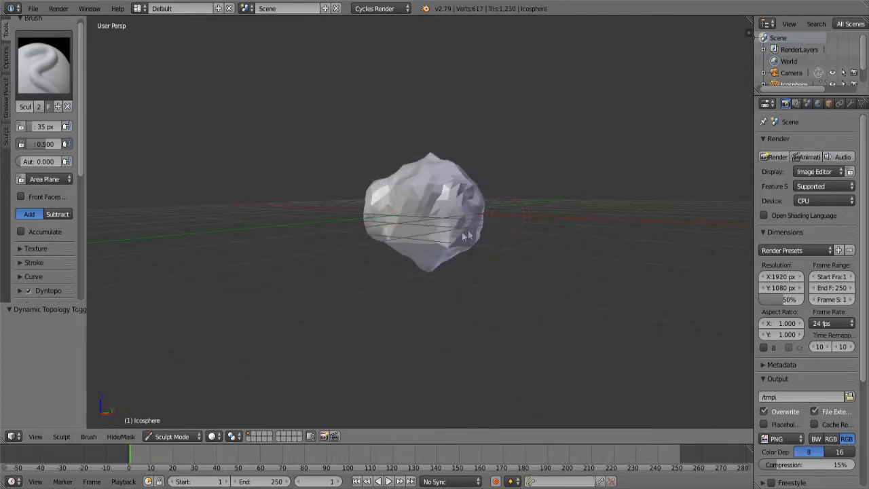
pyautogui.moveTo(433, 245)
pyautogui.mouseDown()
pyautogui.moveTo(421, 224)
pyautogui.moveTo(448, 227)
pyautogui.mouseUp()
pyautogui.moveTo(448, 228)
pyautogui.mouseDown(button='middle')
pyautogui.moveTo(414, 234)
pyautogui.moveTo(388, 226)
pyautogui.mouseUp(button='middle')
pyautogui.moveTo(388, 226)
pyautogui.mouseDown()
pyautogui.moveTo(407, 275)
pyautogui.moveTo(432, 276)
pyautogui.mouseUp()
pyautogui.moveTo(432, 276)
pyautogui.mouseDown(button='middle')
pyautogui.moveTo(534, 194)
pyautogui.moveTo(334, 200)
pyautogui.moveTo(460, 268)
pyautogui.moveTo(485, 324)
pyautogui.moveTo(607, 307)
pyautogui.moveTo(501, 247)
pyautogui.moveTo(281, 292)
pyautogui.moveTo(274, 351)
pyautogui.moveTo(258, 380)
pyautogui.moveTo(335, 260)
pyautogui.moveTo(247, 223)
pyautogui.mouseUp(button='middle')
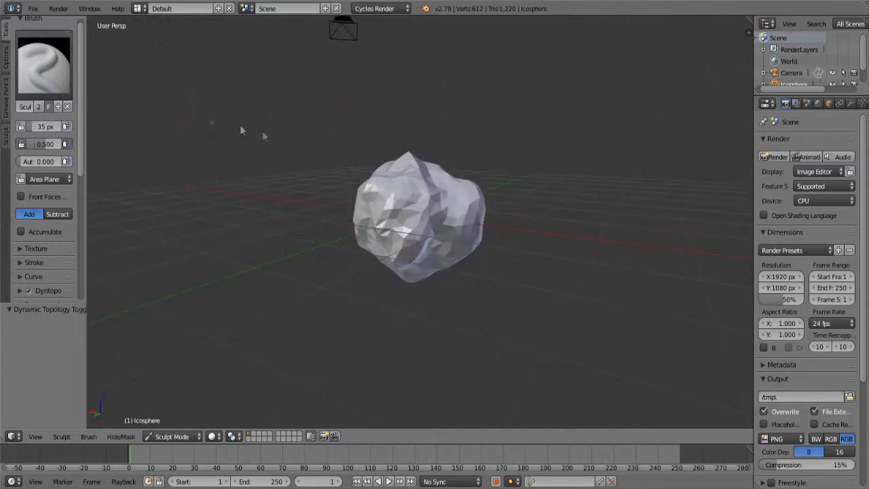
# - Soften the rock's sharp peaks and bumps on all sides with the Smooth brush
pyautogui.press('s')
pyautogui.click(45, 65)
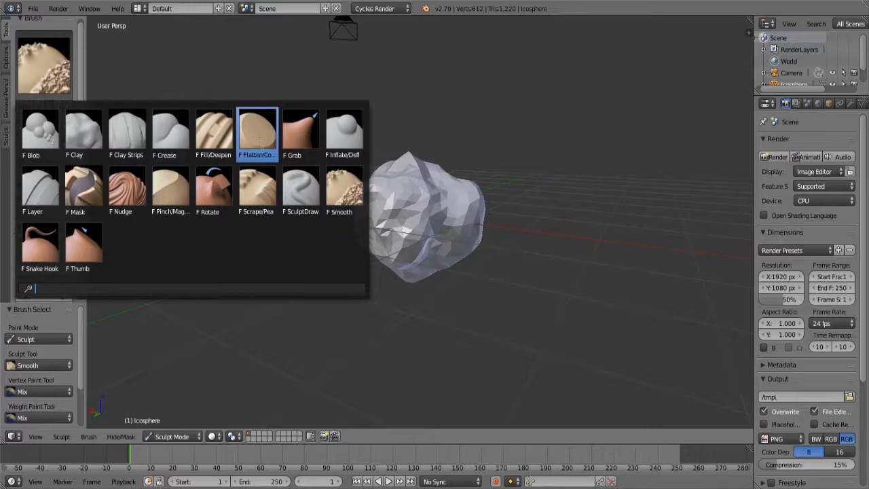
pyautogui.moveTo(395, 197)
pyautogui.mouseDown()
pyautogui.moveTo(411, 156)
pyautogui.moveTo(441, 169)
pyautogui.moveTo(404, 161)
pyautogui.moveTo(452, 181)
pyautogui.mouseUp()
pyautogui.moveTo(453, 182); pyautogui.dragTo(511, 219, button='middle')
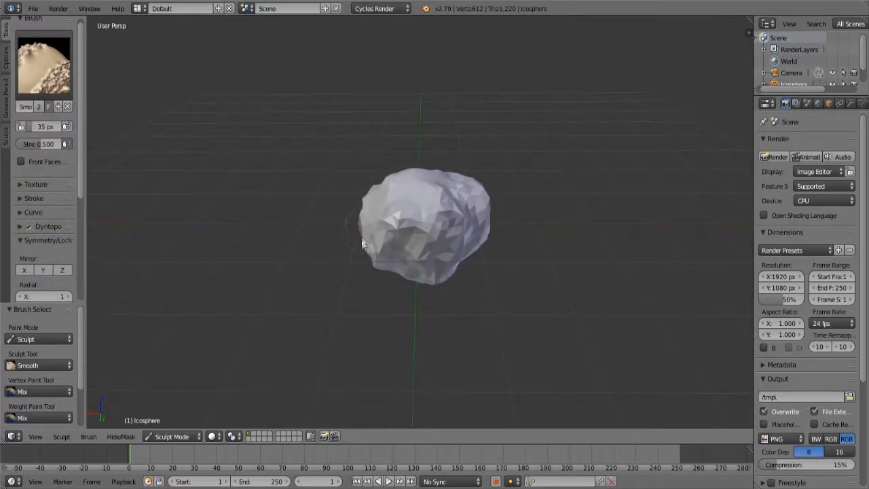
pyautogui.moveTo(441, 231)
pyautogui.mouseDown()
pyautogui.moveTo(494, 189)
pyautogui.moveTo(462, 234)
pyautogui.moveTo(498, 237)
pyautogui.moveTo(450, 268)
pyautogui.mouseUp()
pyautogui.moveTo(450, 270)
pyautogui.mouseDown(button='middle')
pyautogui.moveTo(468, 269)
pyautogui.moveTo(499, 219)
pyautogui.mouseUp(button='middle')
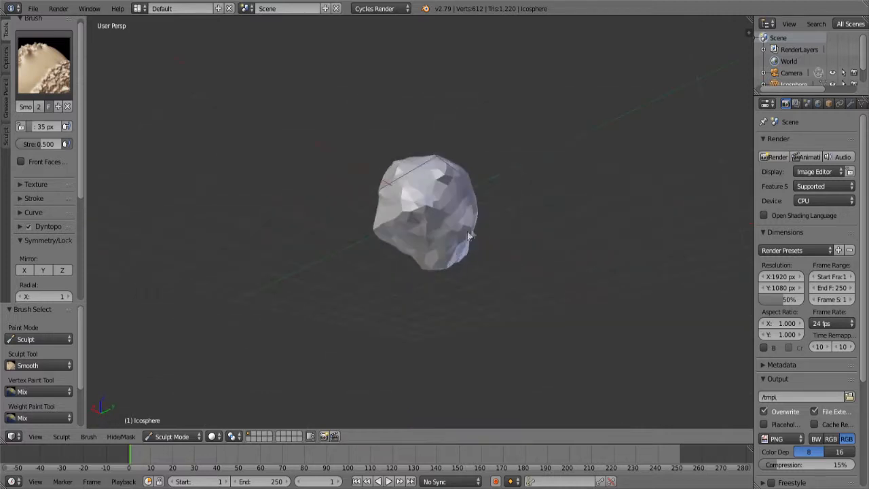
pyautogui.moveTo(440, 275)
pyautogui.mouseDown()
pyautogui.moveTo(465, 264)
pyautogui.moveTo(375, 241)
pyautogui.mouseUp()
pyautogui.moveTo(382, 243)
pyautogui.mouseDown(button='middle')
pyautogui.moveTo(555, 276)
pyautogui.moveTo(564, 292)
pyautogui.mouseUp(button='middle')
pyautogui.moveTo(444, 216); pyautogui.dragTo(456, 185)
pyautogui.moveTo(452, 169); pyautogui.dragTo(402, 196, button='middle')
# - Return the rock to Object Mode and split the 3D view into two side-by-side viewports
pyautogui.click(179, 436)
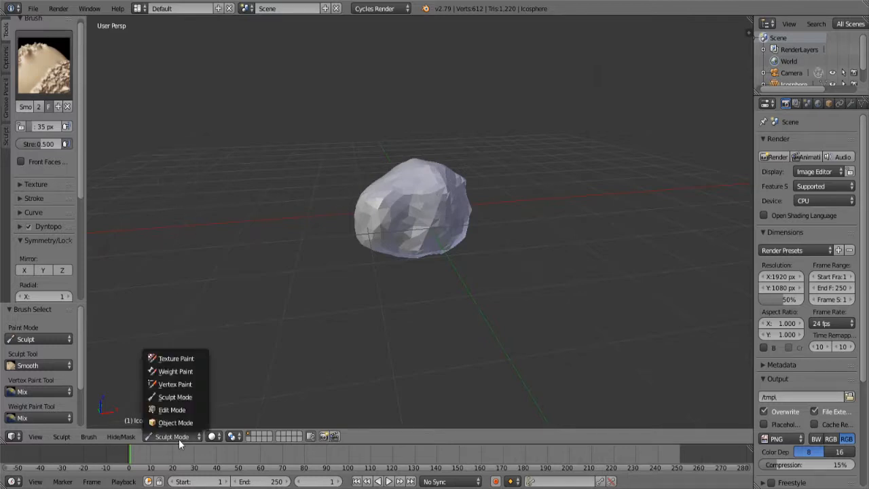
pyautogui.click(179, 425)
pyautogui.moveTo(379, 280)
pyautogui.mouseDown(button='middle')
pyautogui.moveTo(413, 323)
pyautogui.moveTo(297, 173)
pyautogui.moveTo(325, 161)
pyautogui.moveTo(342, 175)
pyautogui.mouseUp(button='middle')
pyautogui.scroll(2, 341, 175)
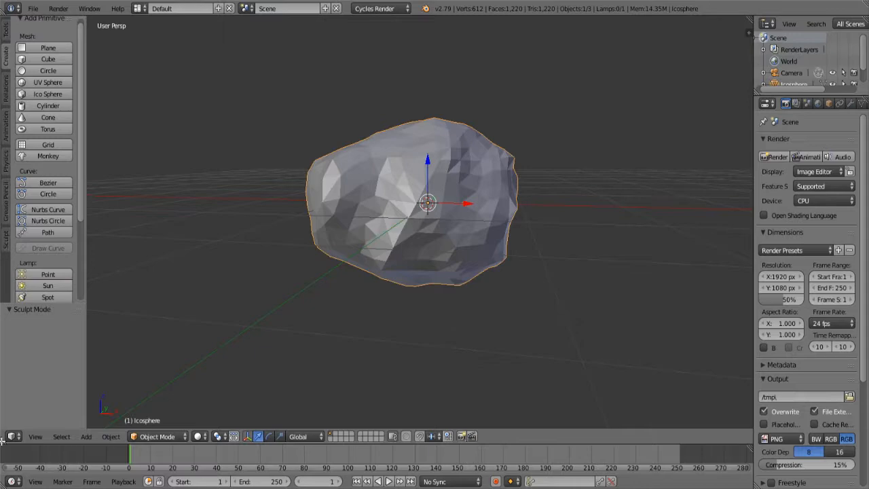
pyautogui.moveTo(2, 440); pyautogui.dragTo(410, 404)
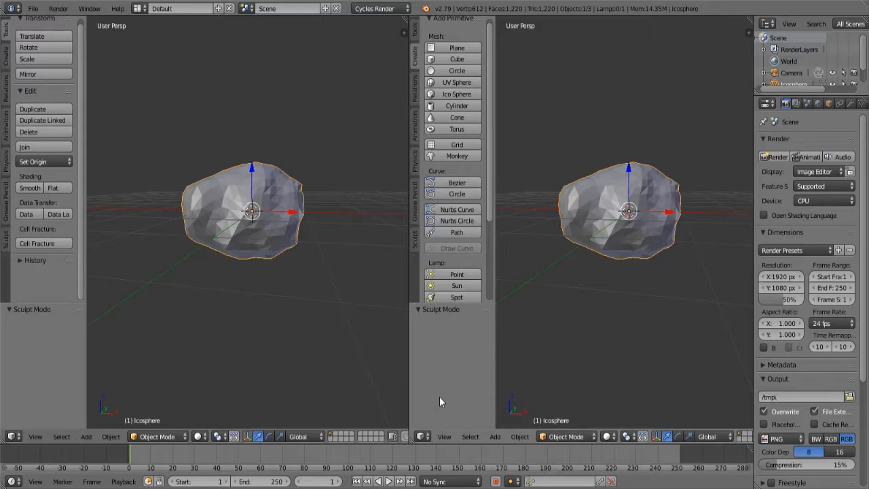
# - Duplicate the rock about 2.27 units above the original, and delete the copy
pyautogui.scroll(-3, 411, 455)
pyautogui.scroll(-2, 389, 381)
pyautogui.scroll(1, 380, 373)
pyautogui.scroll(-1, 369, 364)
pyautogui.scroll(-3, 550, 332)
pyautogui.scroll(3, 550, 333)
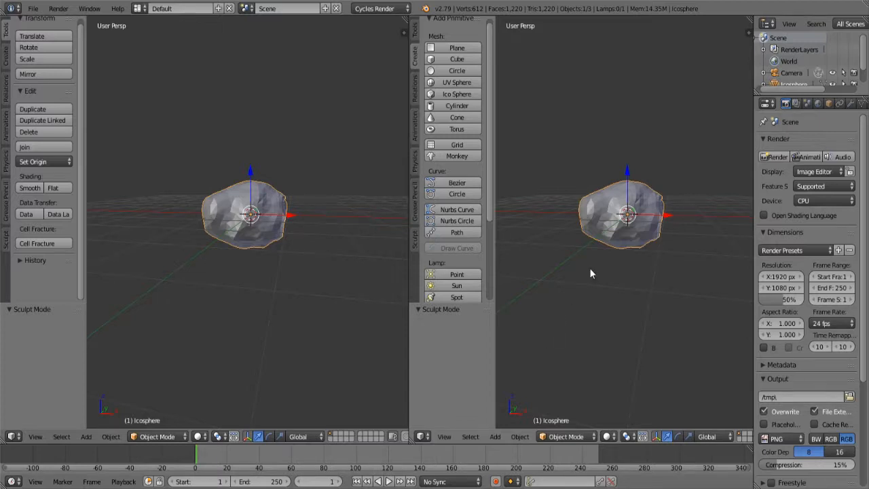
pyautogui.hotkey('shift', 'd')
pyautogui.click(611, 160)
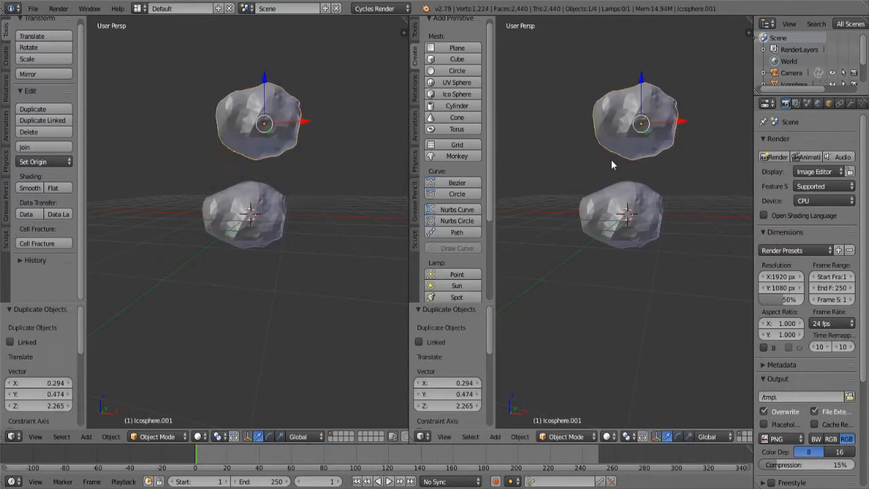
pyautogui.press('x')
pyautogui.click(567, 182)
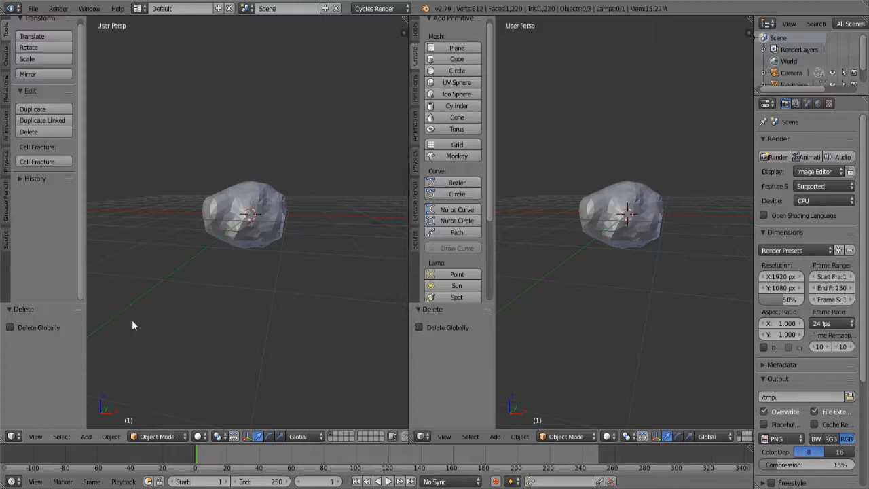
# - Change the first of the two 3D viewports to the Node Editor and collapse its empty sidebar
pyautogui.click(13, 437)
pyautogui.click(25, 306)
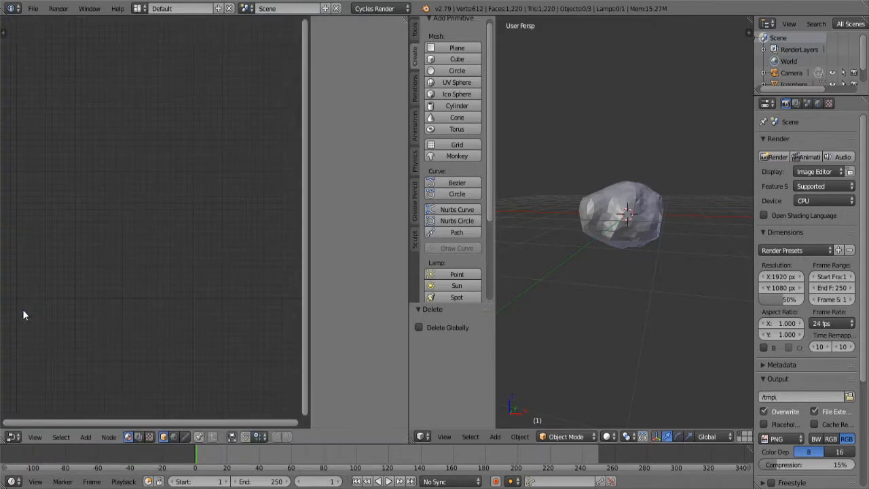
pyautogui.moveTo(312, 100); pyautogui.dragTo(360, 97)
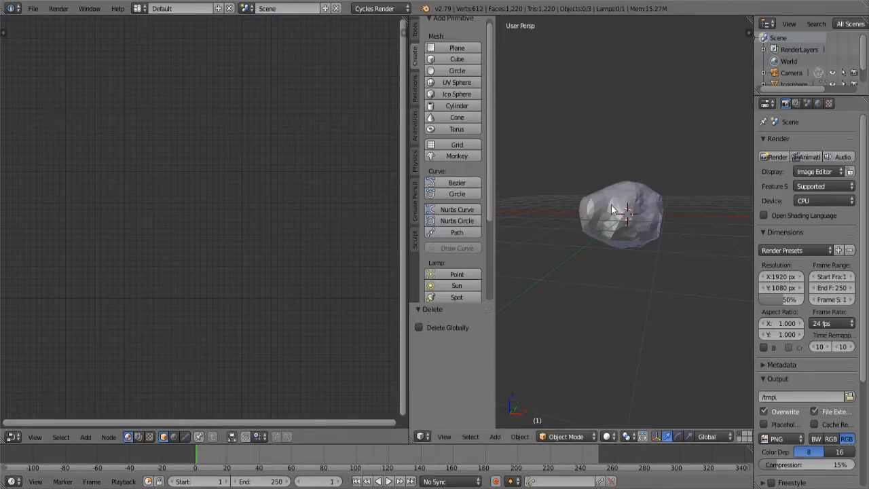
# - Set the remaining 3D viewport's shading to Rendered with the rock in close view
pyautogui.scroll(3, 612, 209)
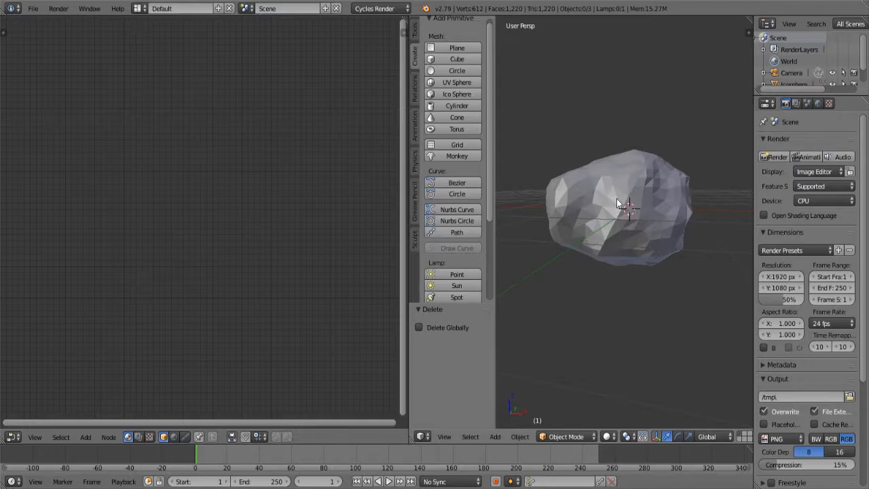
pyautogui.press('KP_0')
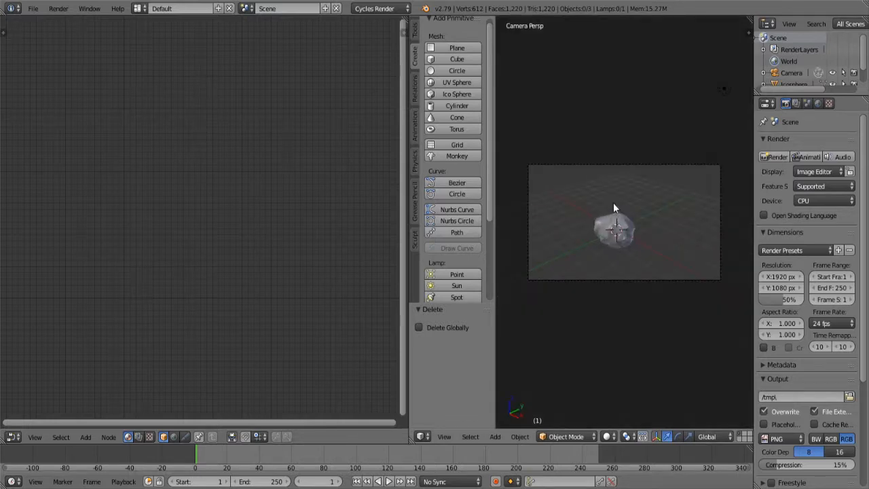
pyautogui.press('KP_0')
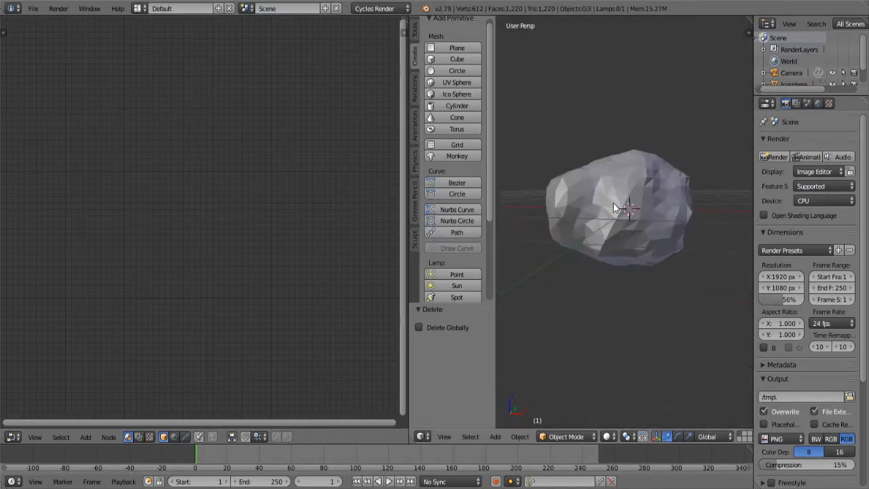
pyautogui.click(608, 437)
pyautogui.click(641, 355)
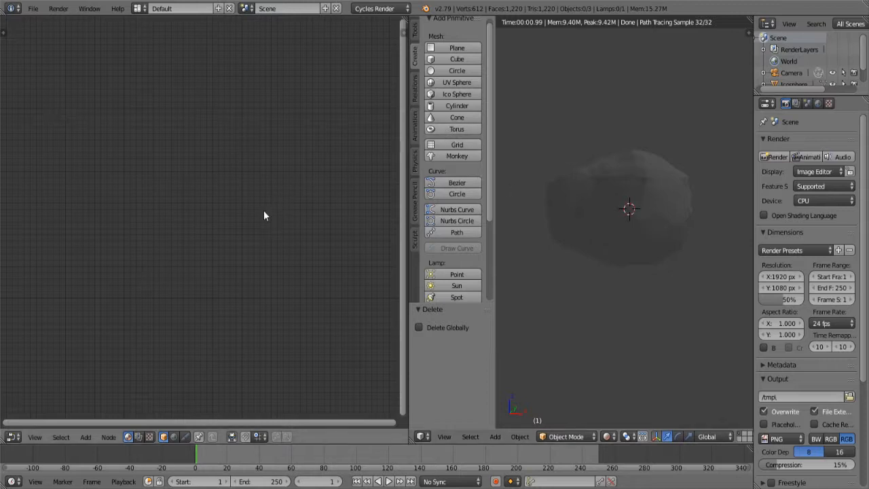
# - Create a new material for the rock and name it Rock1
pyautogui.rightClick(591, 202)
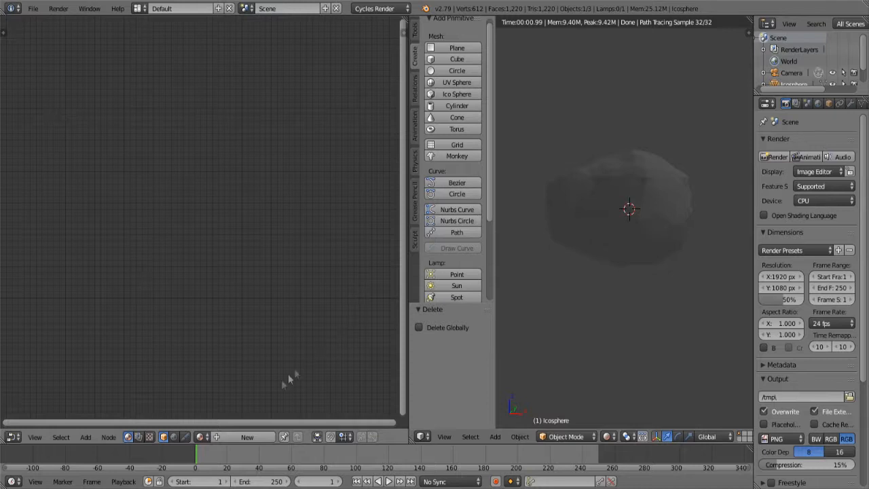
pyautogui.click(234, 439)
pyautogui.click(234, 438)
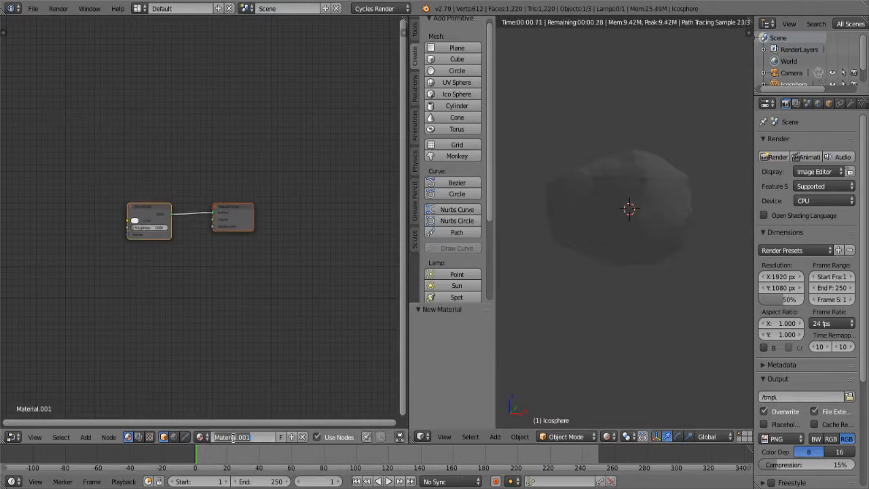
pyautogui.write('Rock1')
pyautogui.press('Return')
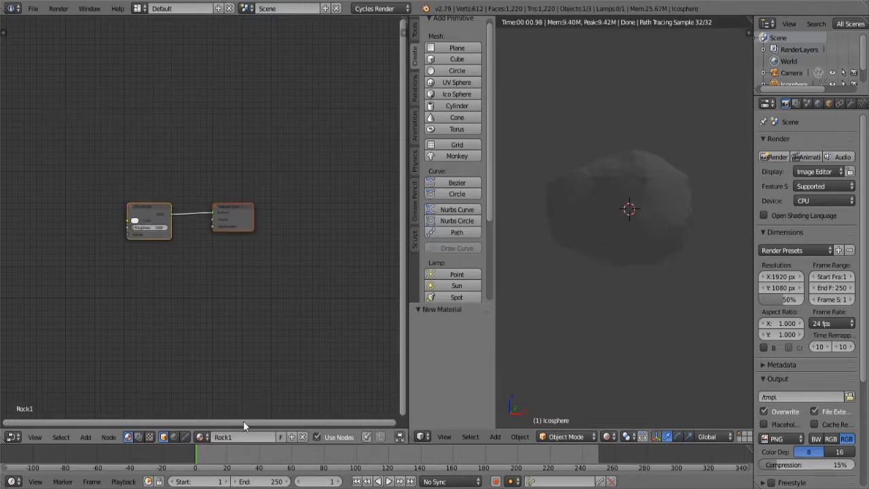
# - Add a texture setup of Texture Coordinate, Mapping and Image Texture nodes feeding the Diffuse BSDF color
pyautogui.scroll(4, 172, 268)
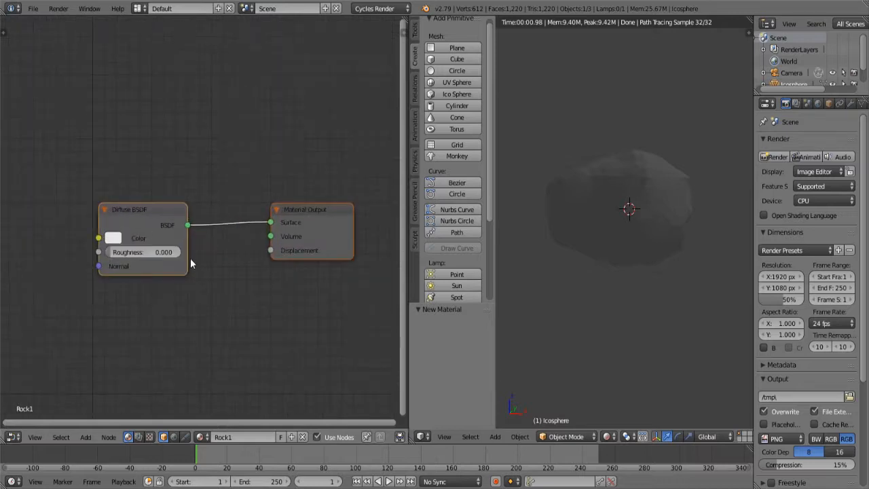
pyautogui.moveTo(190, 258); pyautogui.dragTo(213, 221, button='middle')
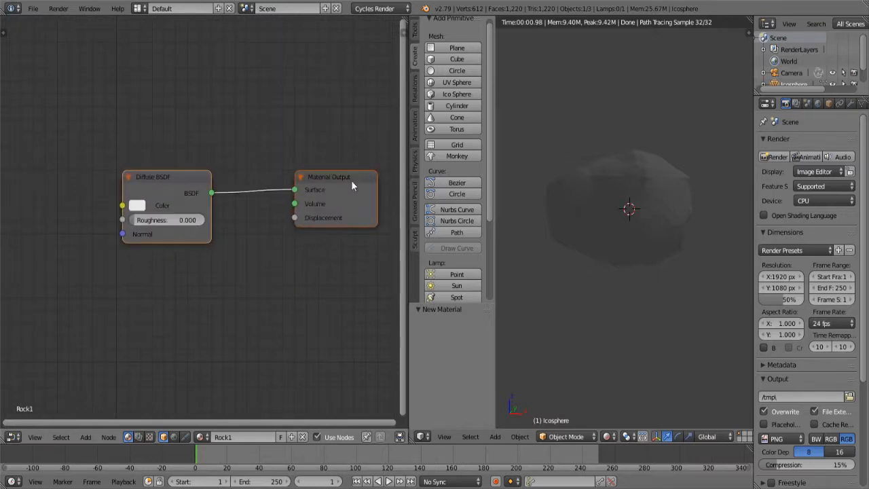
pyautogui.scroll(-2, 350, 181)
pyautogui.scroll(-1, 351, 180)
pyautogui.click(183, 195)
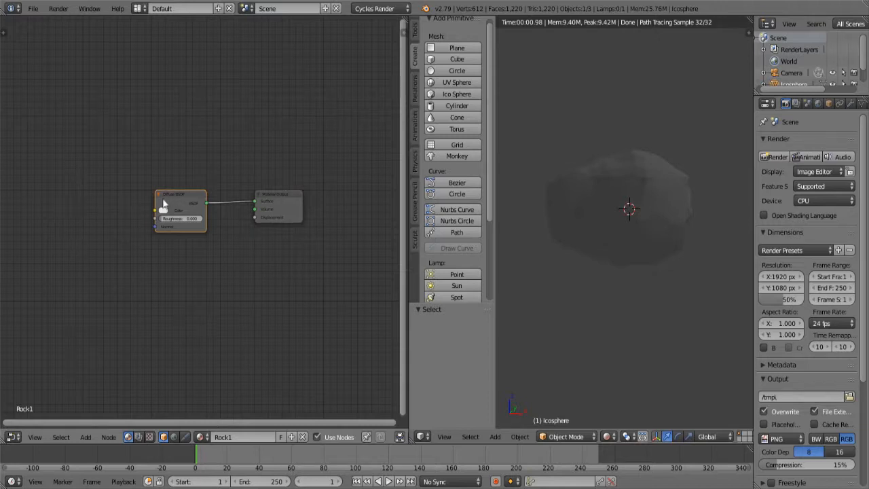
pyautogui.hotkey('ctrl', 't')
pyautogui.moveTo(159, 193); pyautogui.dragTo(262, 138, button='middle')
pyautogui.scroll(-1, 285, 148)
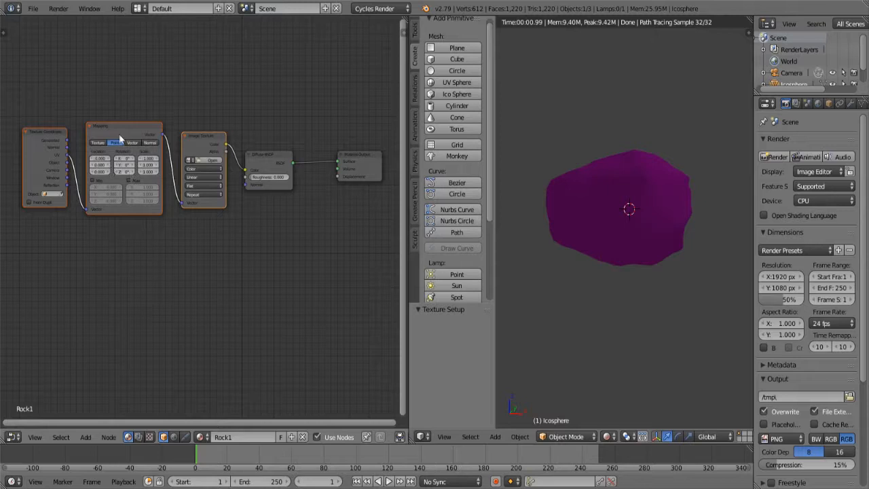
# - Open the user preferences
pyautogui.click(34, 9)
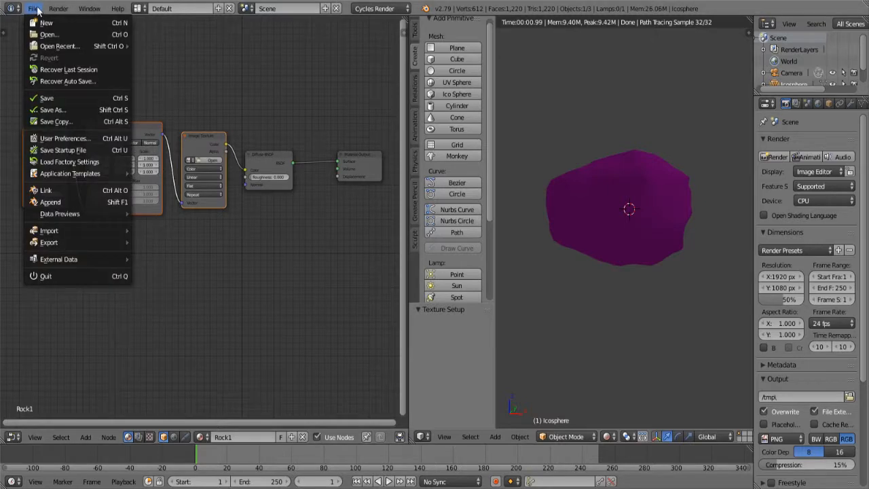
pyautogui.click(66, 138)
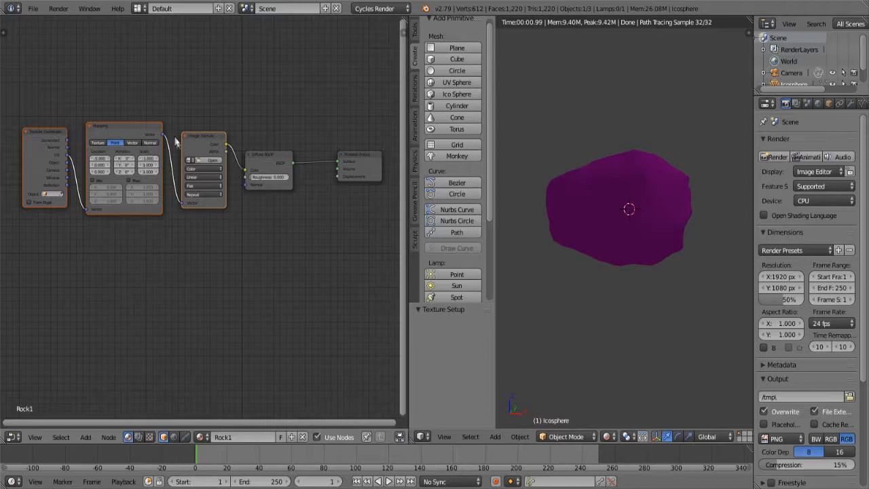
# - Load a rock texture from the waterfall textures folder in BlenderStuff on the Desktop into the Image Texture node
pyautogui.click(195, 159)
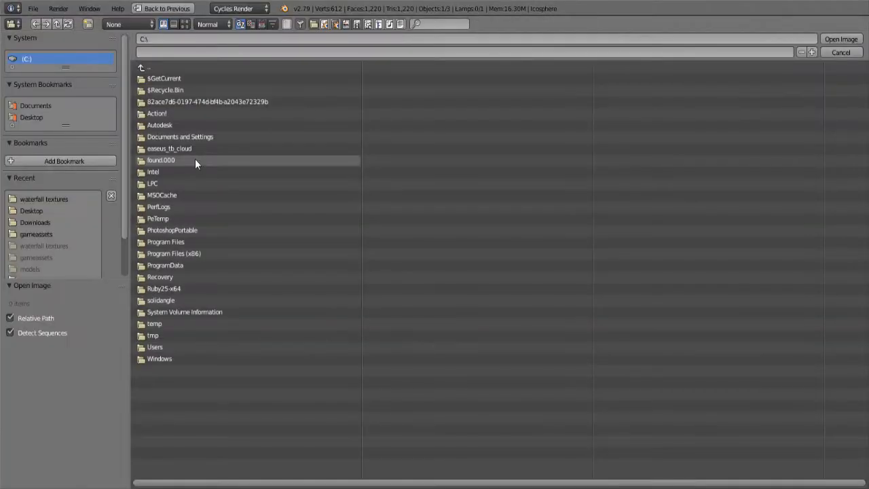
pyautogui.click(34, 117)
pyautogui.doubleClick(170, 79)
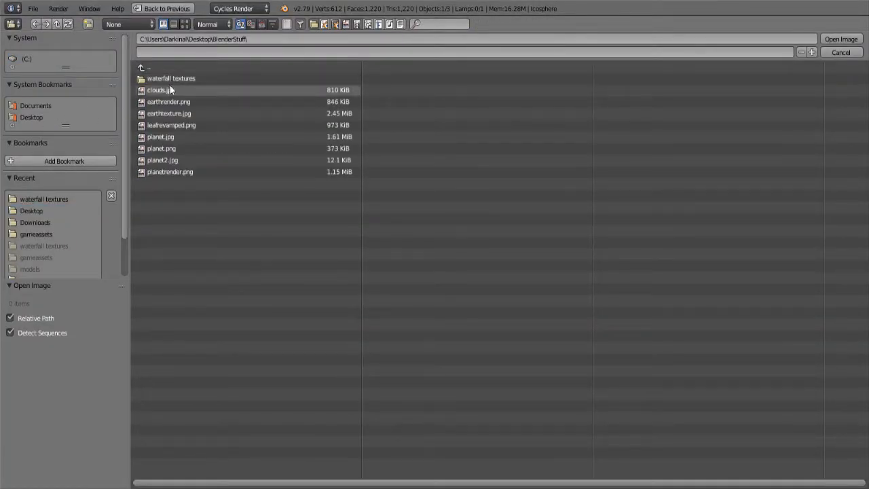
pyautogui.doubleClick(171, 79)
pyautogui.doubleClick(213, 172)
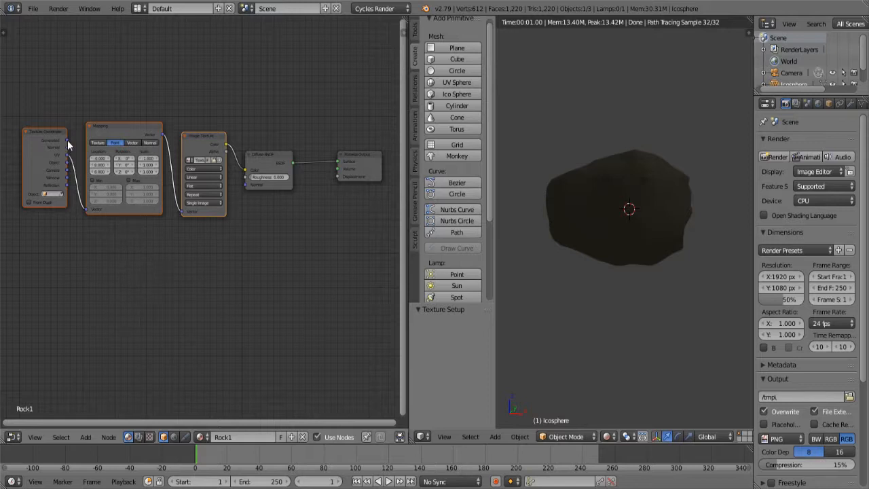
# - Link the Generated texture coordinate to the Mapping node's vector and set the mapping scale to 3 on all axes
pyautogui.moveTo(70, 140); pyautogui.dragTo(85, 210)
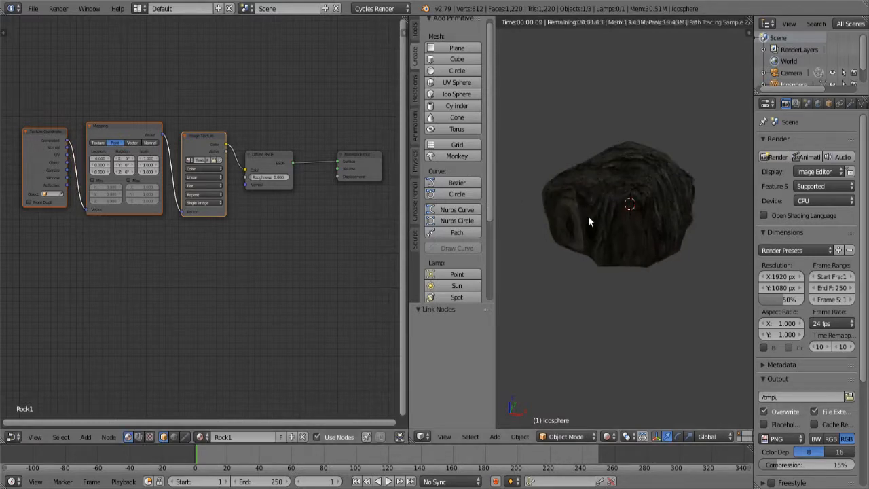
pyautogui.scroll(2, 595, 217)
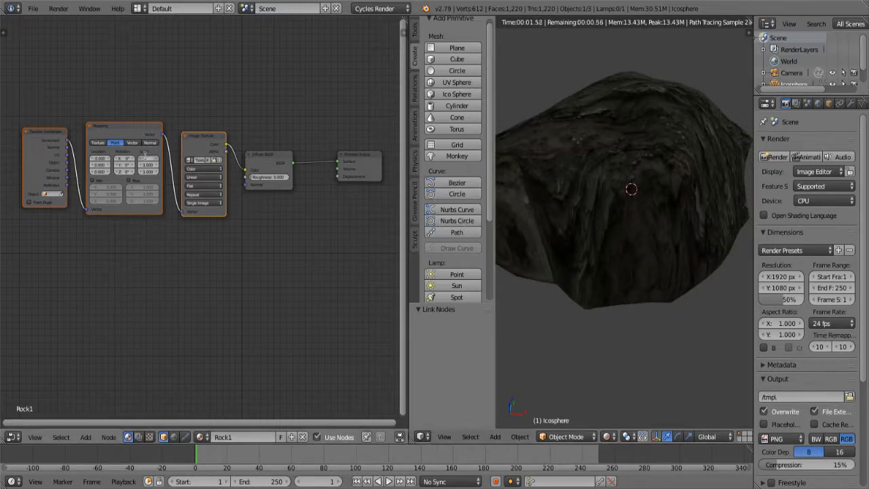
pyautogui.click(132, 166)
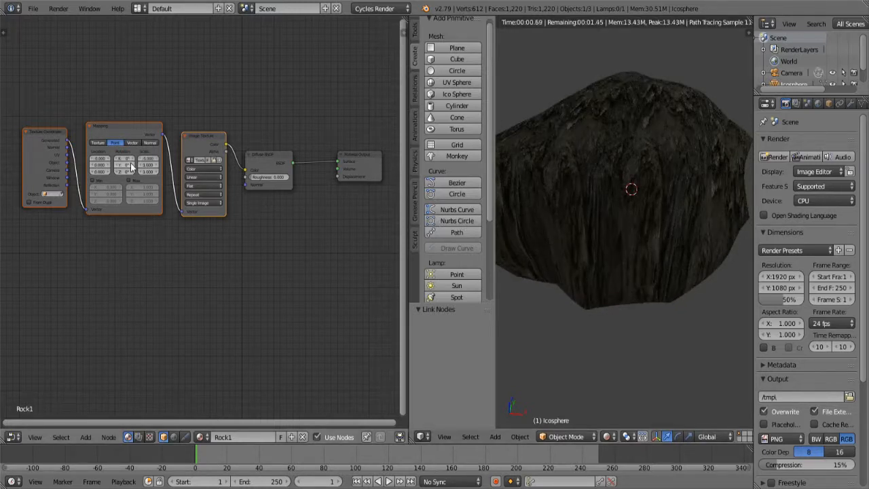
pyautogui.moveTo(670, 190); pyautogui.dragTo(666, 146, button='middle')
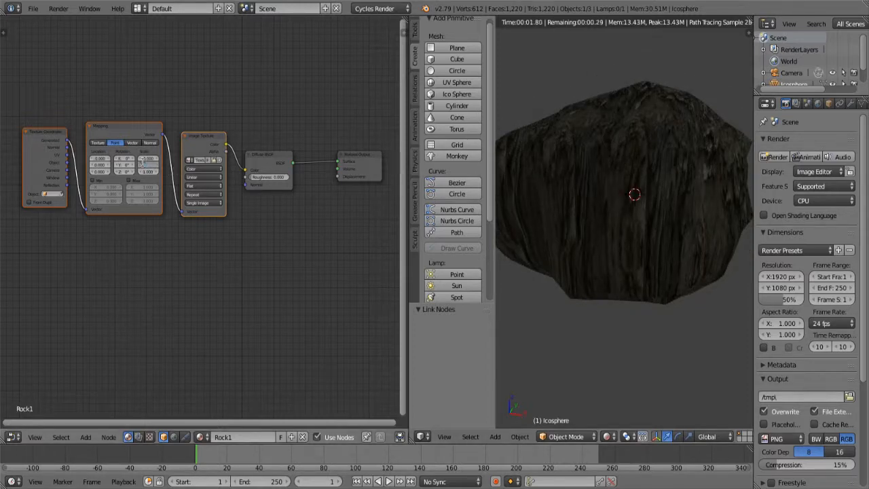
pyautogui.moveTo(601, 163); pyautogui.dragTo(750, 122, button='middle')
pyautogui.moveTo(676, 118); pyautogui.dragTo(658, 128, button='middle')
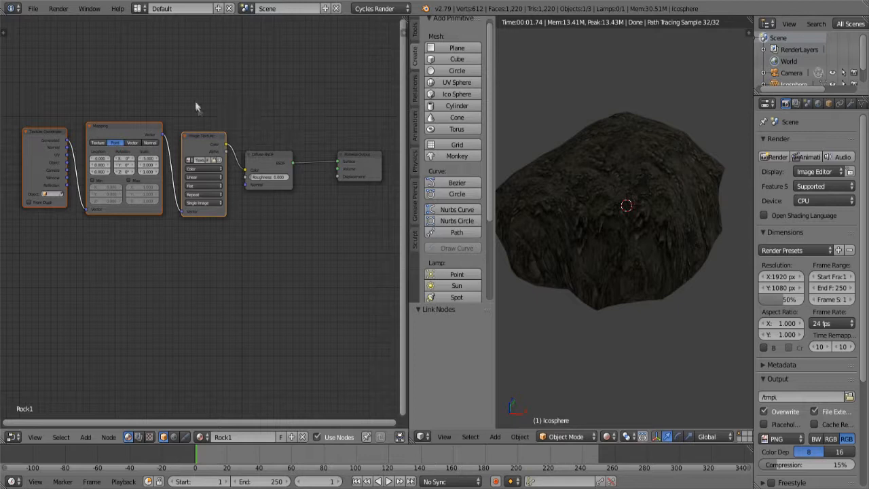
# - Add a second Image Texture node above the existing one
pyautogui.hotkey('shift', 'a')
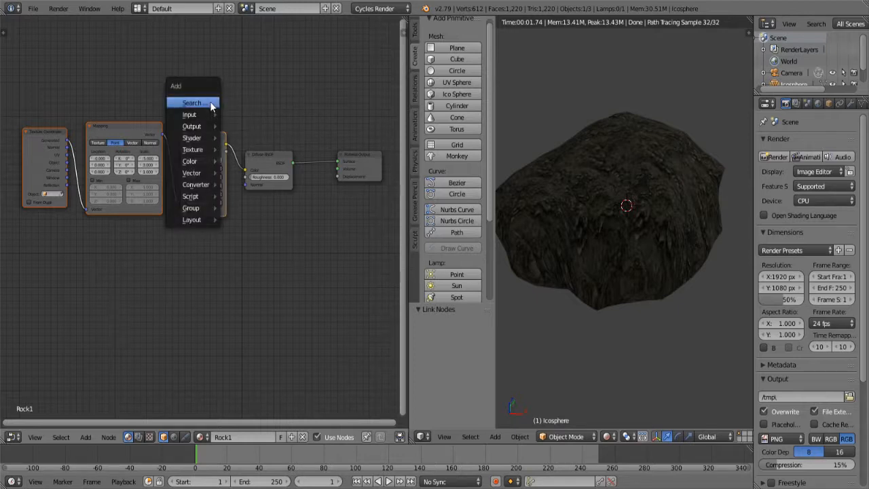
pyautogui.click(211, 103)
pyautogui.write('image')
pyautogui.press('Return')
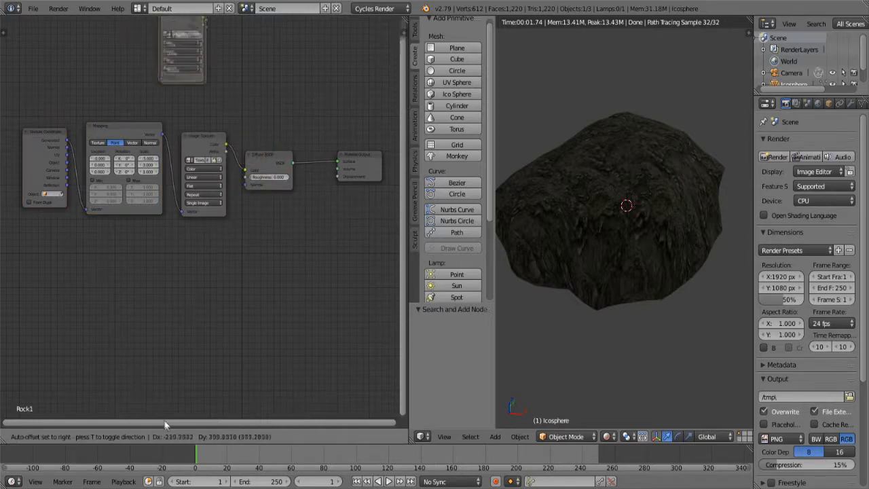
pyautogui.click(229, 61)
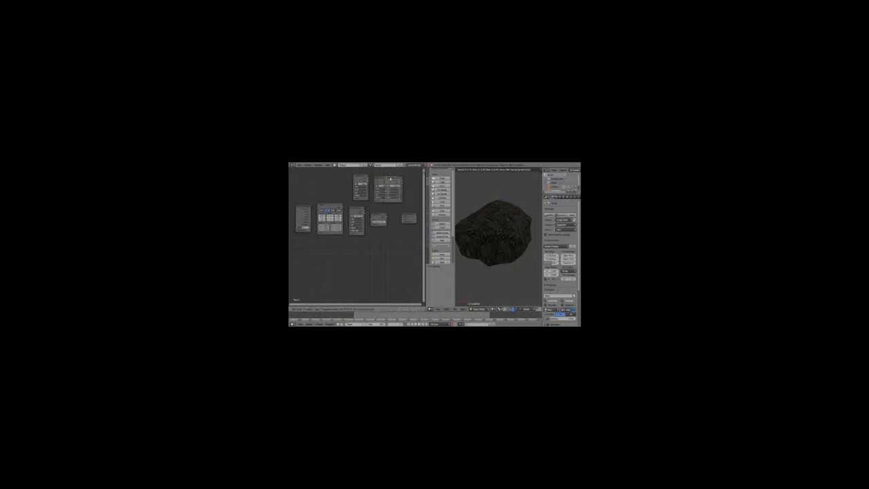
pyautogui.click(390, 178)
pyautogui.hotkey('shift', 'd')
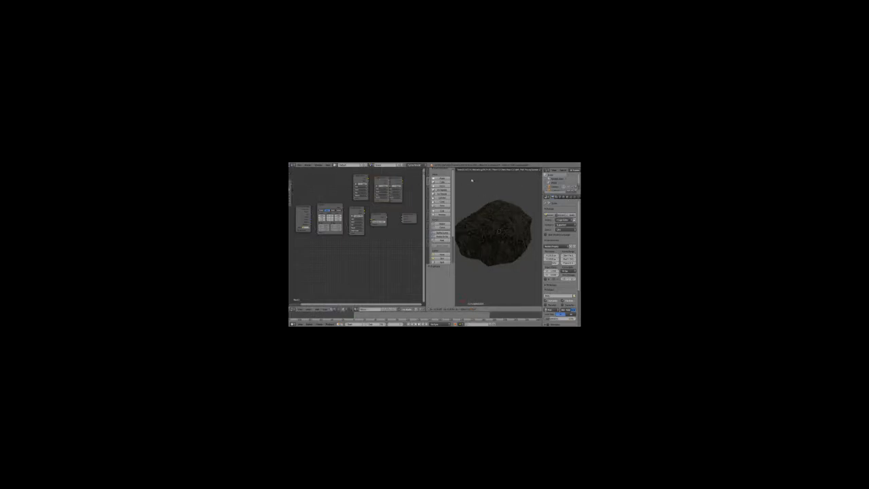
pyautogui.rightClick(475, 181)
pyautogui.hotkey('ctrl', 'z')
pyautogui.hotkey('ctrl', 'z')
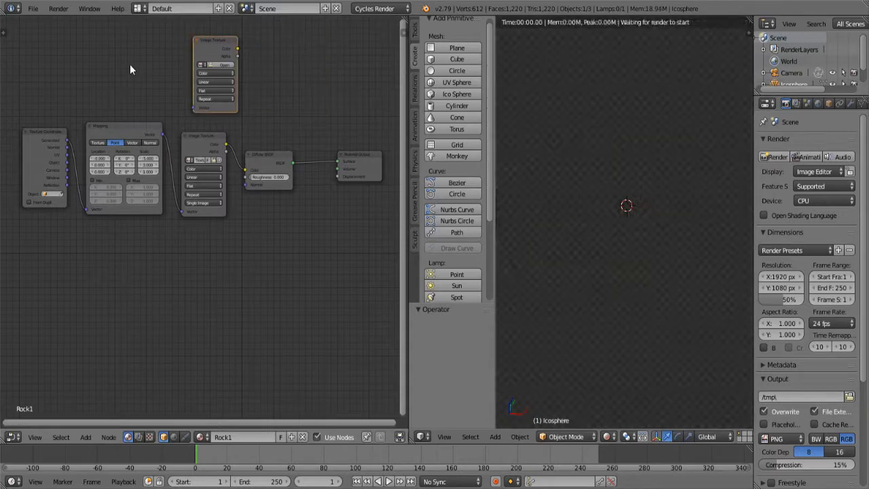
# - Align the empty Image Texture node above the first one and add a Noise Texture node above and beside it
pyautogui.moveTo(212, 41); pyautogui.dragTo(205, 40)
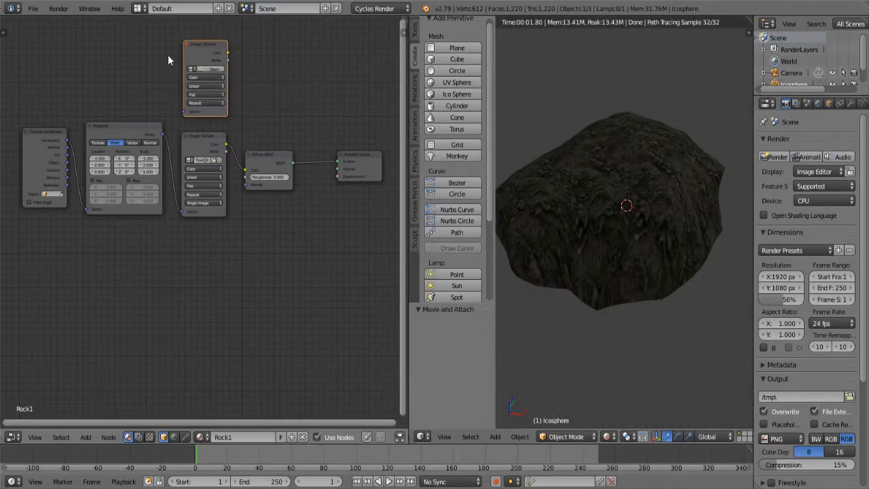
pyautogui.hotkey('shift', 'a')
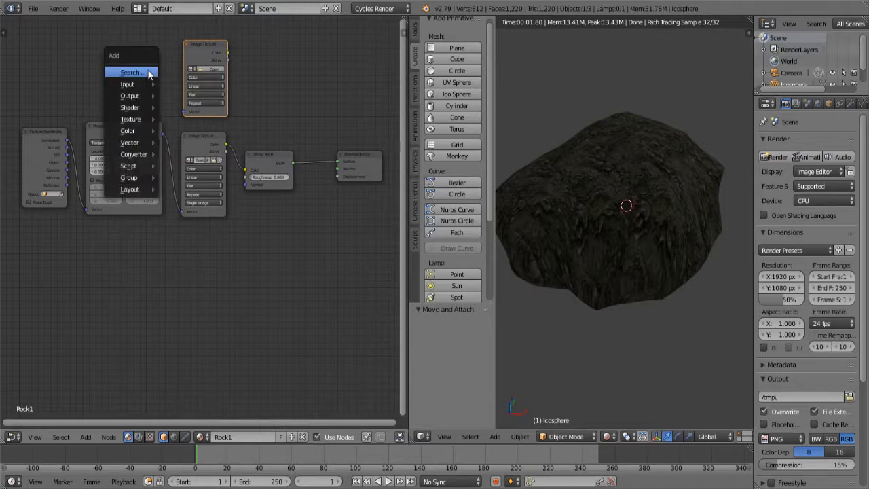
pyautogui.click(150, 72)
pyautogui.write('noise')
pyautogui.press('Return')
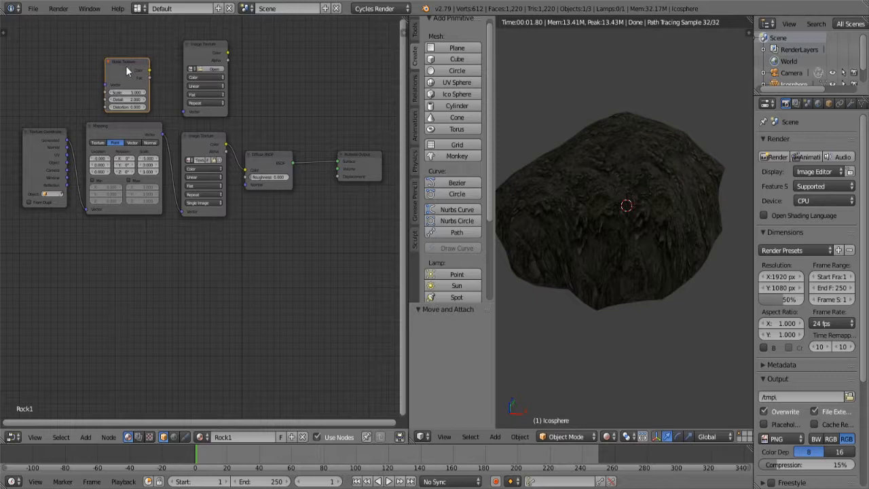
pyautogui.click(269, 48)
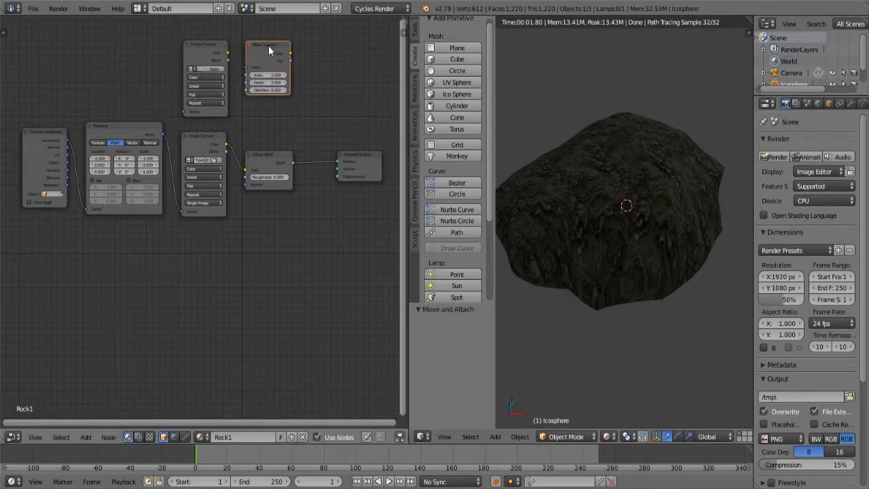
pyautogui.moveTo(311, 58); pyautogui.dragTo(260, 110, button='middle')
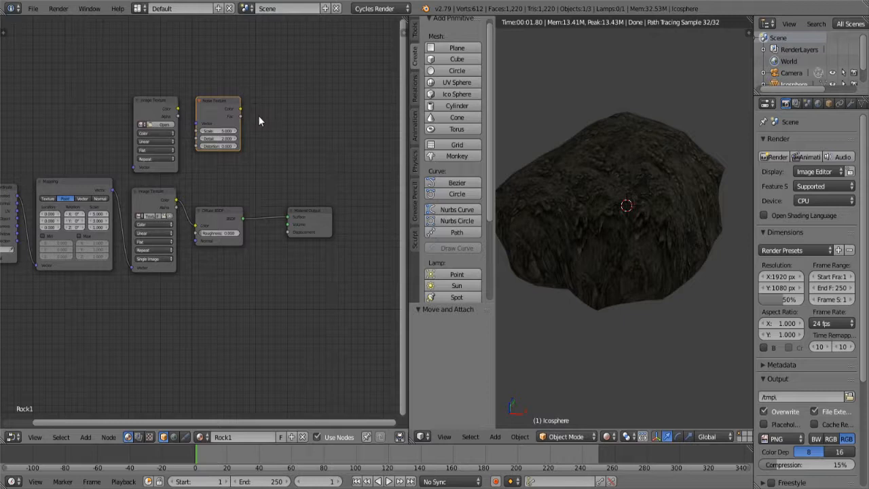
pyautogui.moveTo(221, 97); pyautogui.dragTo(217, 47)
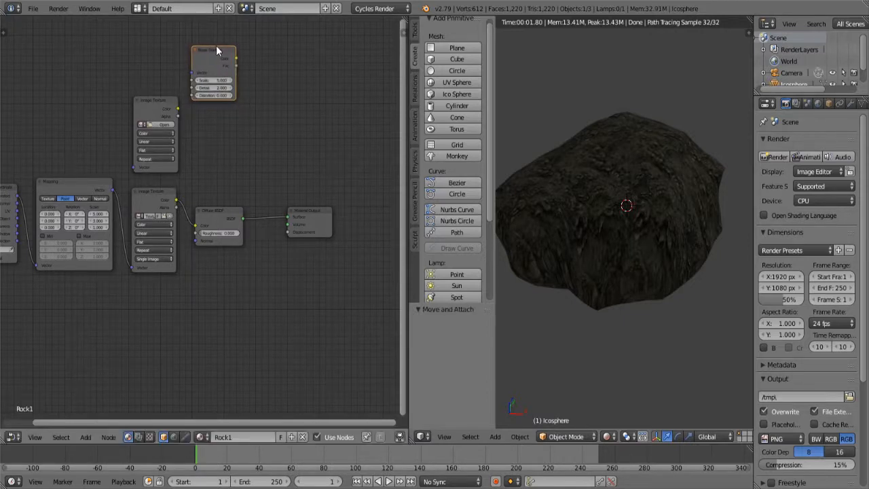
# - Add a ColorRamp node beside the Noise Texture and link the noise color to its Fac input
pyautogui.hotkey('shift', 'a')
pyautogui.click(251, 72)
pyautogui.write('color')
pyautogui.press('Return')
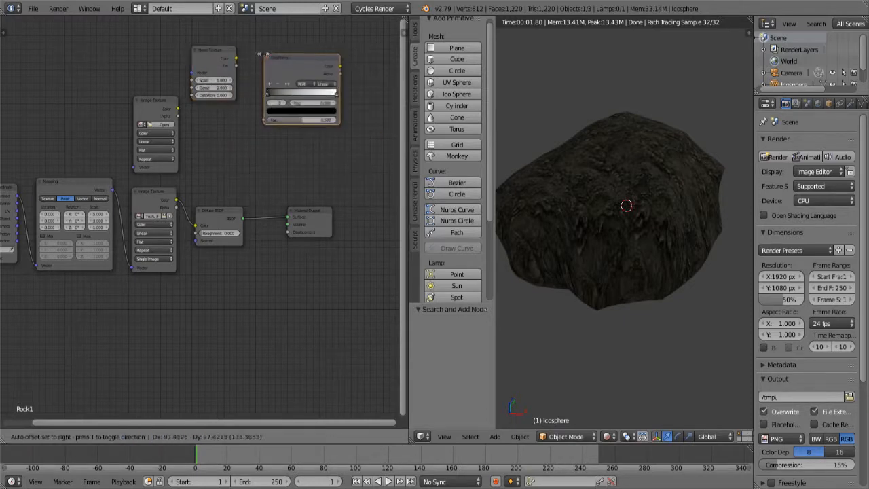
pyautogui.click(256, 57)
pyautogui.moveTo(241, 59); pyautogui.dragTo(253, 119)
pyautogui.moveTo(271, 58); pyautogui.dragTo(269, 48)
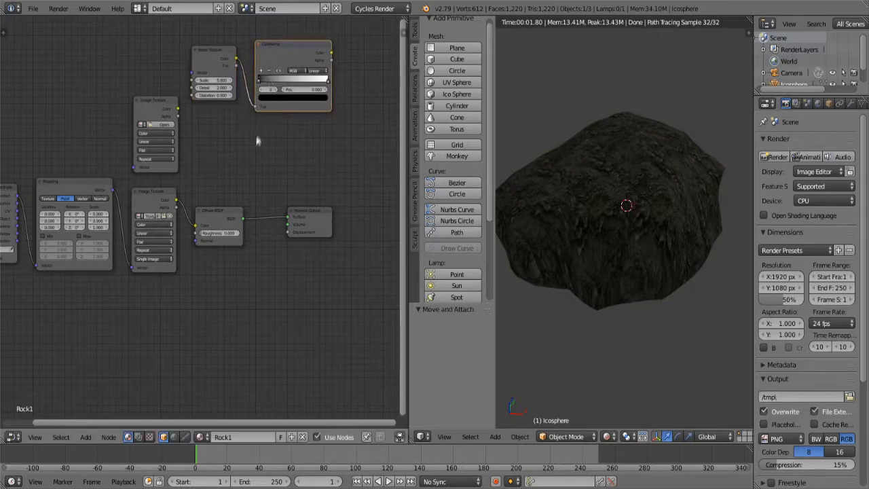
# - Insert a Hue Saturation Value node between the loaded Image Texture and the Diffuse BSDF
pyautogui.hotkey('shift', 'a')
pyautogui.click(231, 162)
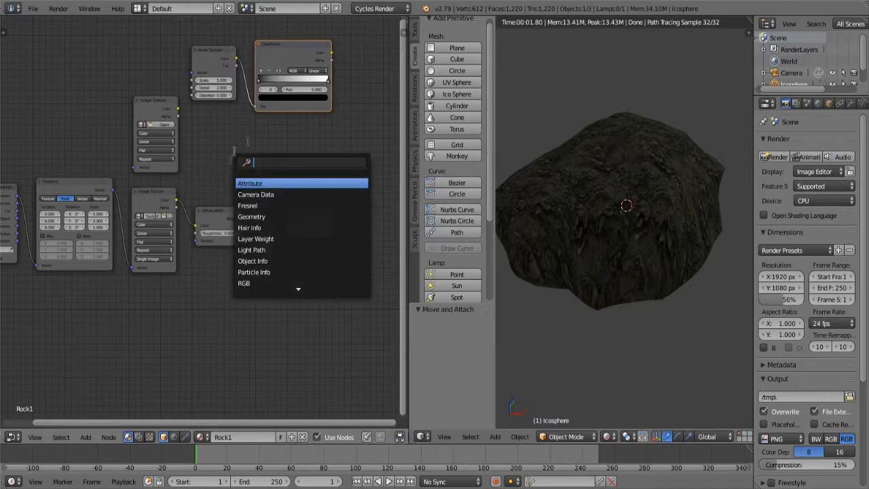
pyautogui.write('hue')
pyautogui.press('Return')
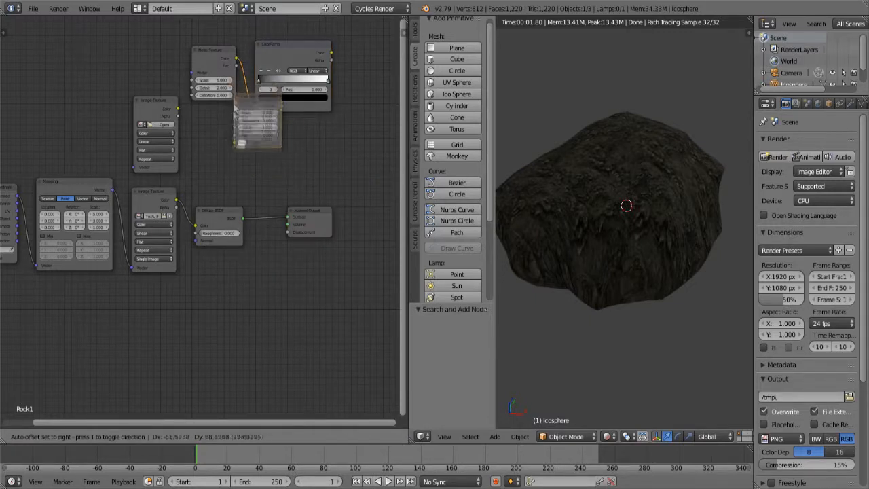
pyautogui.click(238, 157)
pyautogui.moveTo(236, 152); pyautogui.dragTo(226, 212)
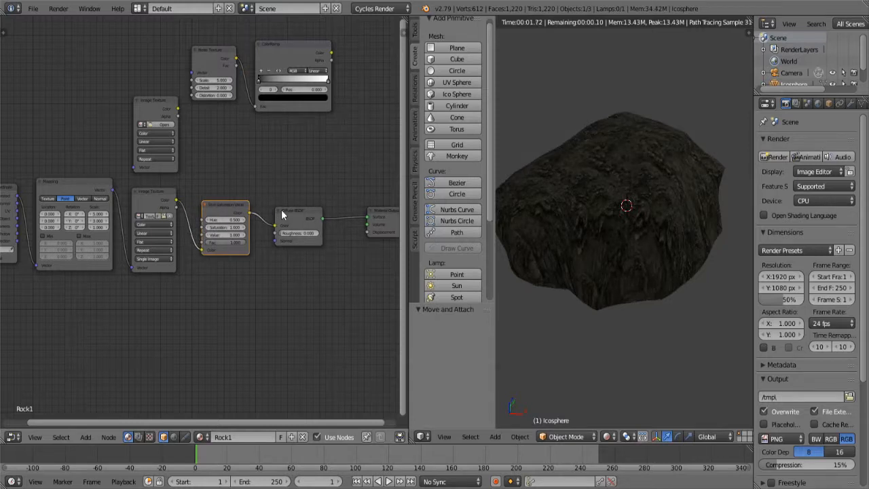
# - Add a second Hue Saturation Value node beside the empty Image Texture and link that texture's color into it
pyautogui.hotkey('shift', 'a')
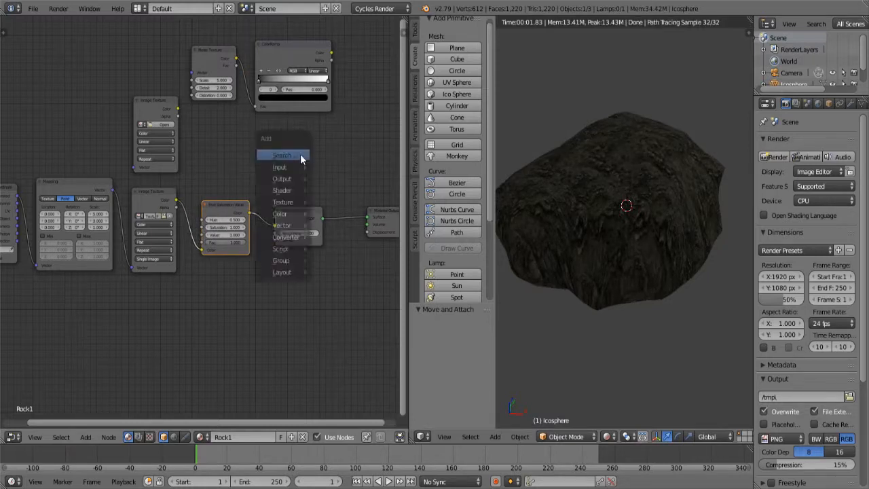
pyautogui.click(300, 155)
pyautogui.press('Return')
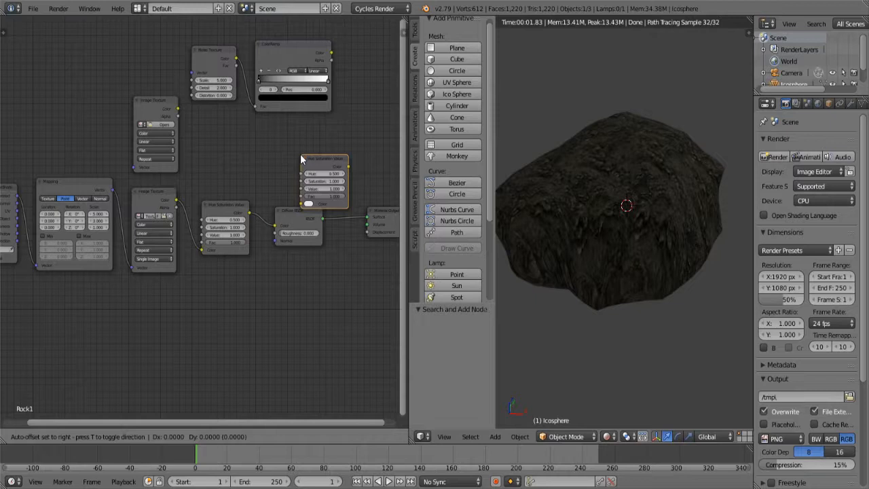
pyautogui.click(217, 131)
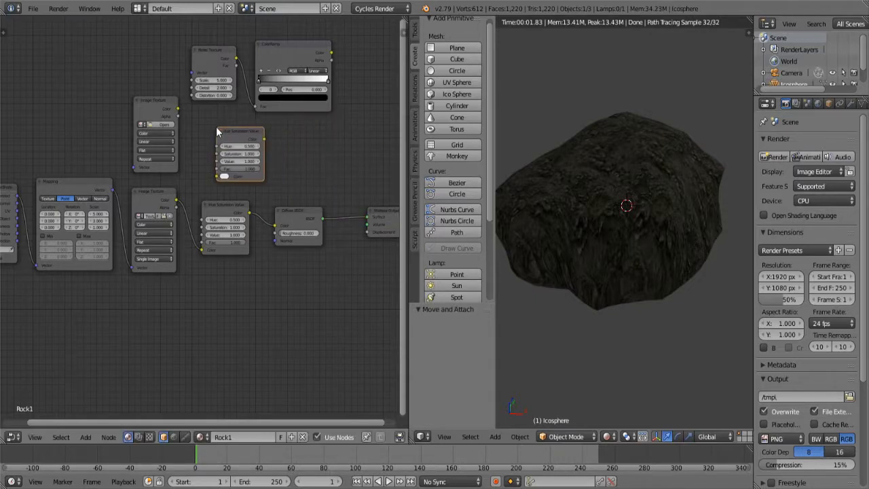
pyautogui.moveTo(178, 110); pyautogui.dragTo(214, 178)
# - Add a MixRGB node beside the upper Hue Saturation Value node, above the Diffuse BSDF
pyautogui.hotkey('shift', 'a')
pyautogui.click(293, 152)
pyautogui.write('mix')
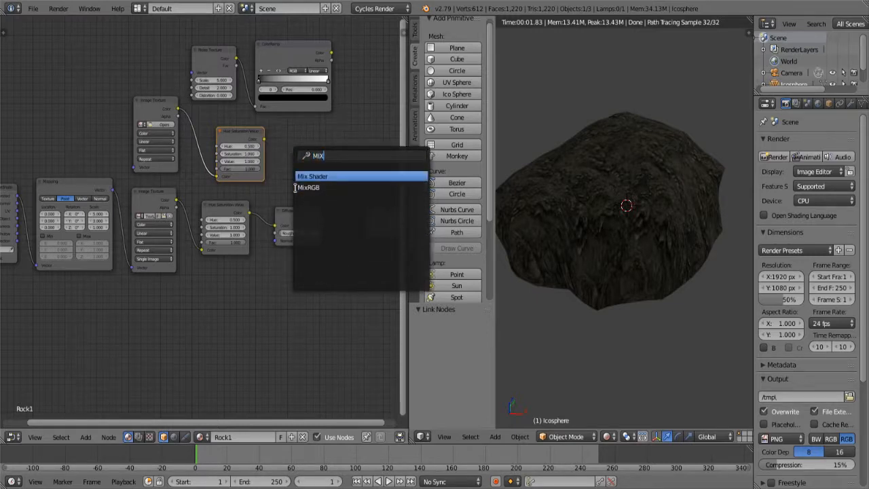
pyautogui.click(347, 188)
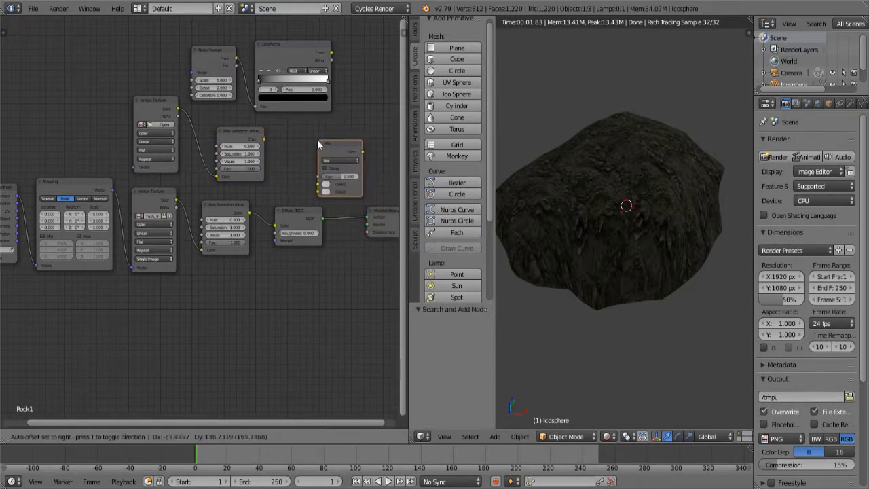
pyautogui.click(305, 136)
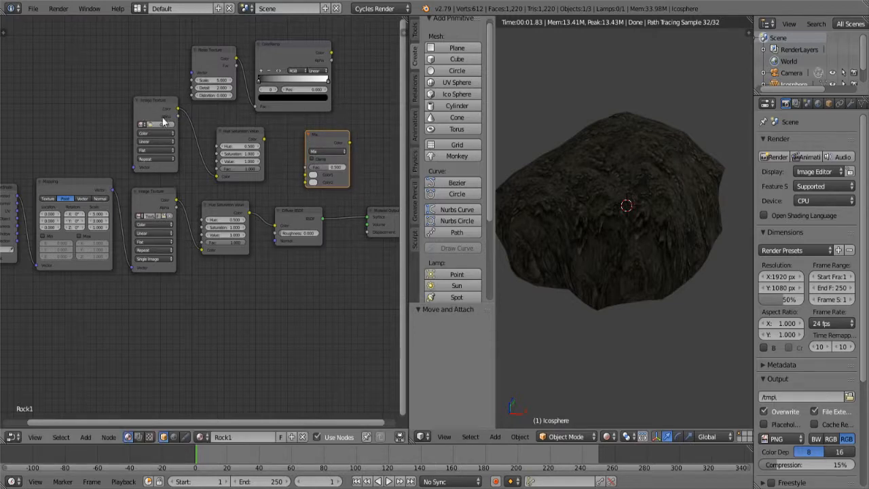
# - Link both Hue Saturation Value colors to the Mix node's two color inputs and detach the lower one from the Diffuse BSDF
pyautogui.click(240, 138)
pyautogui.moveTo(263, 139); pyautogui.dragTo(306, 174)
pyautogui.moveTo(249, 212); pyautogui.dragTo(305, 182)
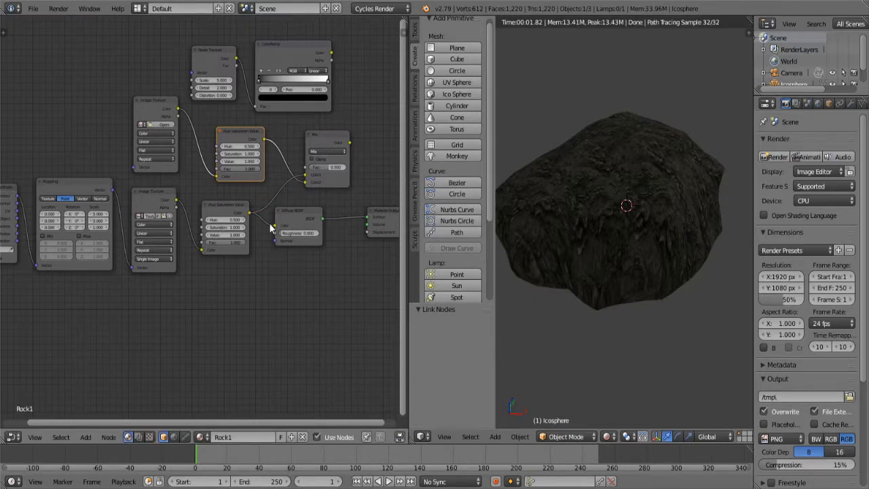
pyautogui.press('g')
pyautogui.click(264, 221)
pyautogui.click(240, 212)
pyautogui.moveTo(274, 225); pyautogui.dragTo(257, 218)
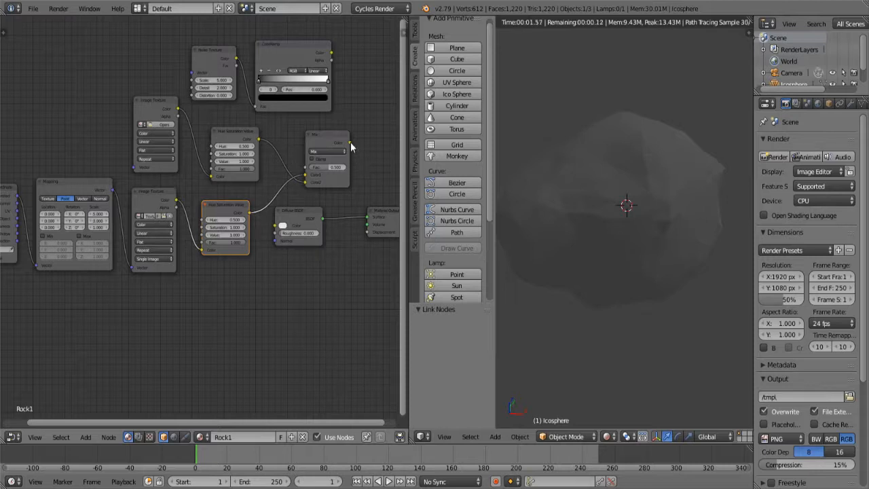
# - Shift the Mix node and the upper texture nodes leftward, and link the Mix color to the Diffuse BSDF's Color input
pyautogui.moveTo(334, 142); pyautogui.dragTo(292, 142)
pyautogui.moveTo(144, 114); pyautogui.dragTo(63, 97)
pyautogui.moveTo(233, 136); pyautogui.dragTo(139, 119)
pyautogui.moveTo(267, 145); pyautogui.dragTo(276, 226)
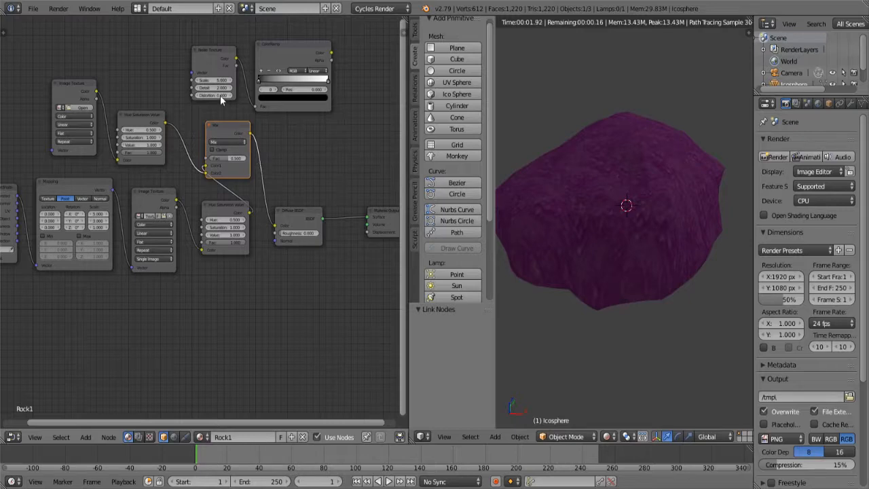
# - Load TexturesCom_Moss0177_1_seamless_S.jpg from the waterfall textures folder into the empty Image Texture node
pyautogui.click(81, 109)
pyautogui.click(31, 118)
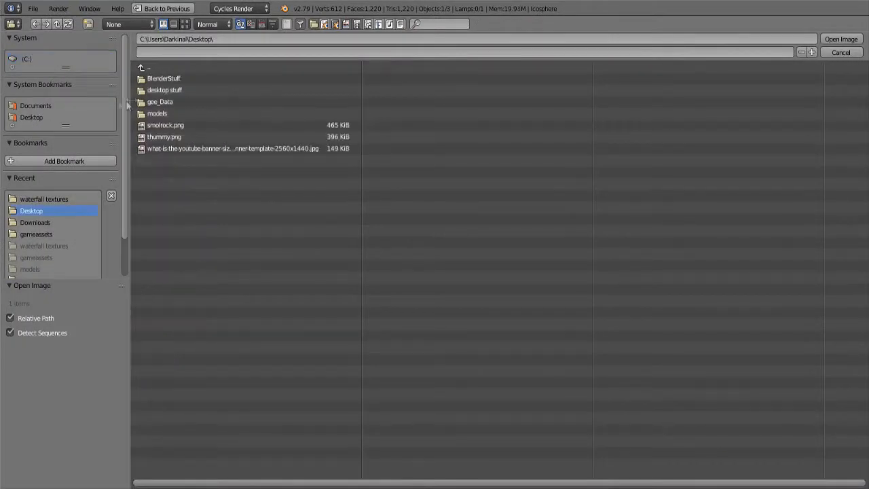
pyautogui.click(160, 81)
pyautogui.click(159, 81)
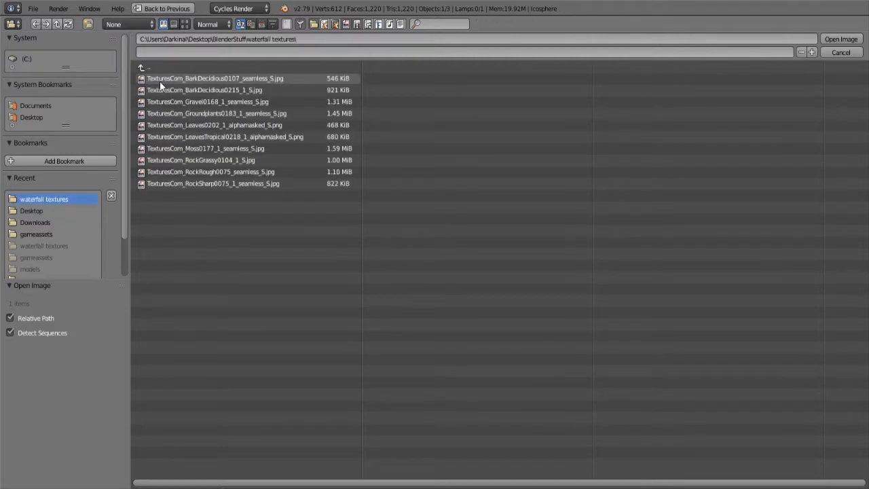
pyautogui.doubleClick(211, 148)
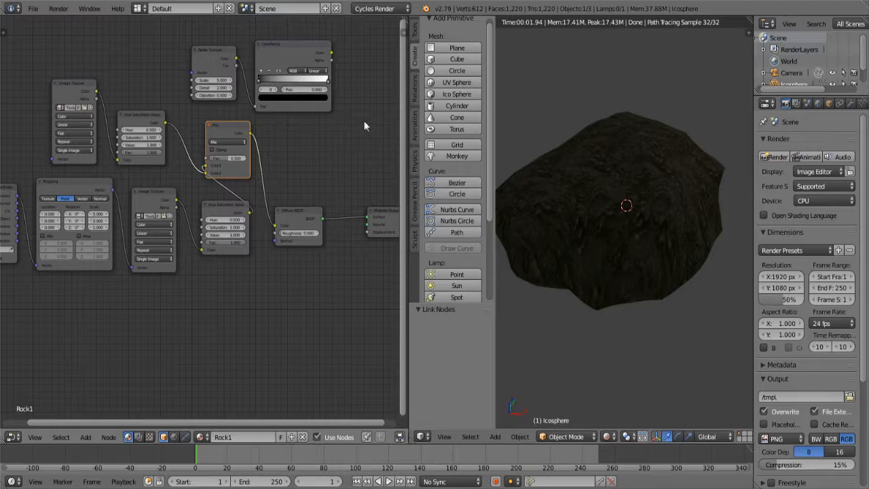
# - Move the Noise Texture and ColorRamp nodes above the upper texture nodes and link the ramp's color to the Mix node's Fac
pyautogui.moveTo(218, 54); pyautogui.dragTo(114, 22)
pyautogui.moveTo(284, 49); pyautogui.dragTo(205, 160)
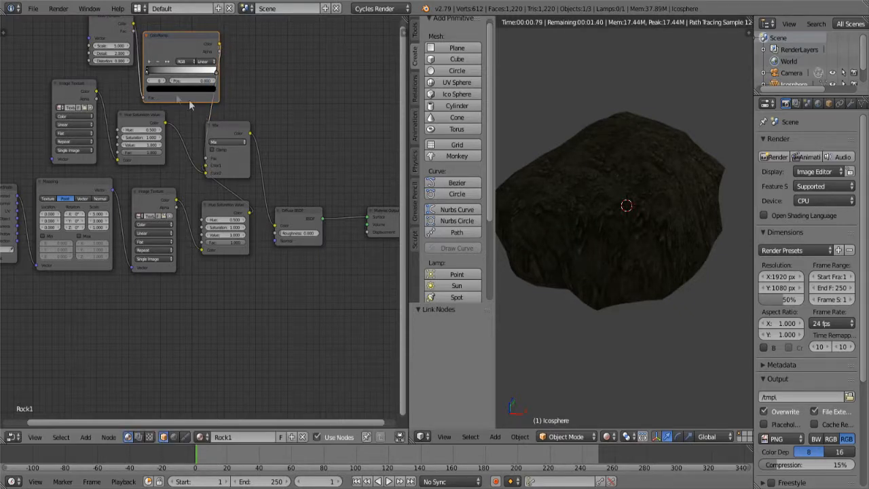
# - Tighten the ColorRamp transition by moving the black stop near the middle and the white stop to about 0.655
pyautogui.moveTo(147, 71); pyautogui.dragTo(188, 73)
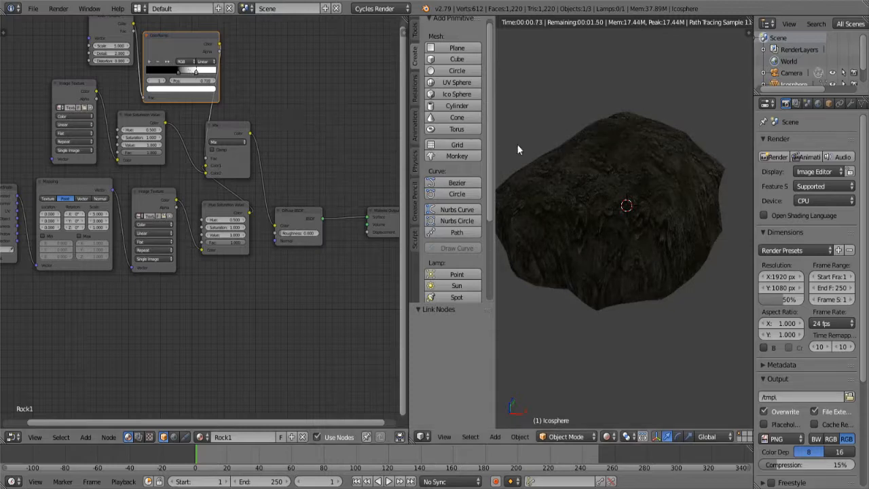
pyautogui.scroll(2, 595, 180)
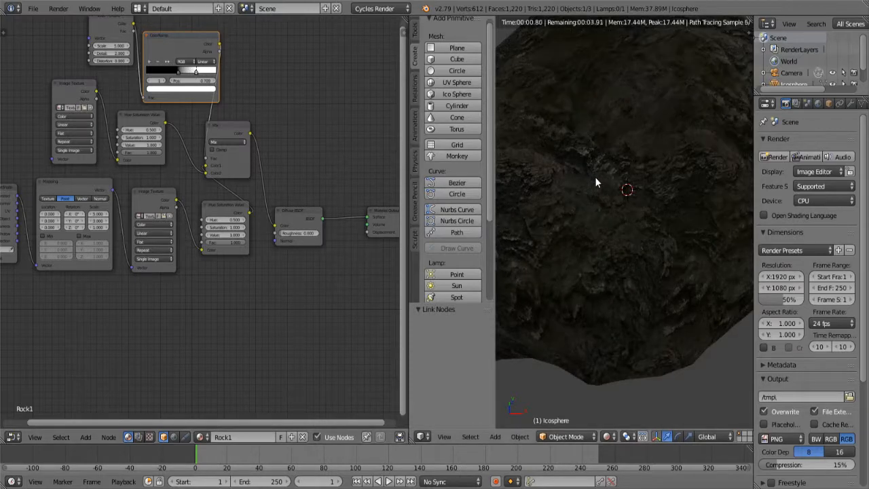
pyautogui.scroll(-2, 595, 181)
pyautogui.click(181, 79)
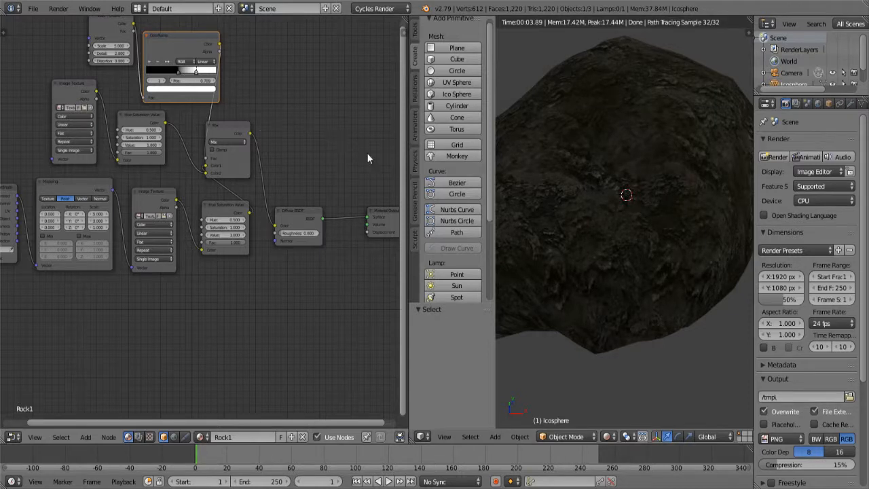
pyautogui.moveTo(194, 72); pyautogui.dragTo(190, 73)
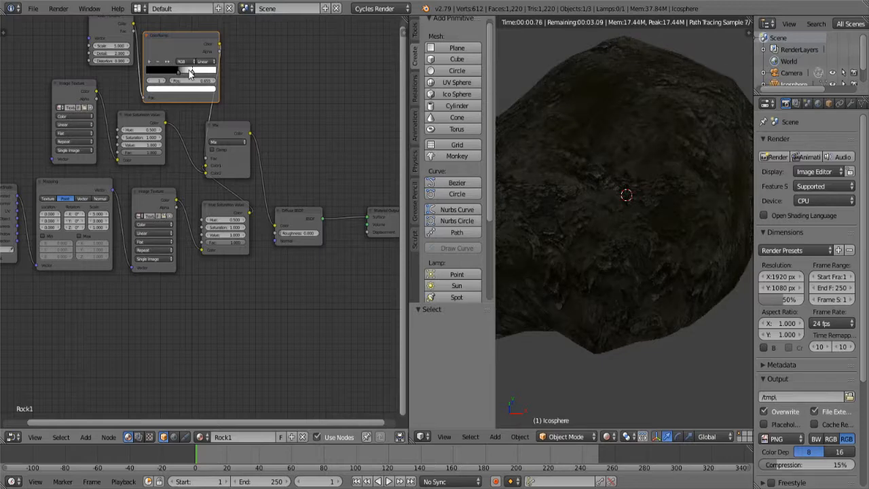
# - Switch the viewport to Solid shading and unwrap the entire rock mesh in Edit Mode
pyautogui.click(606, 436)
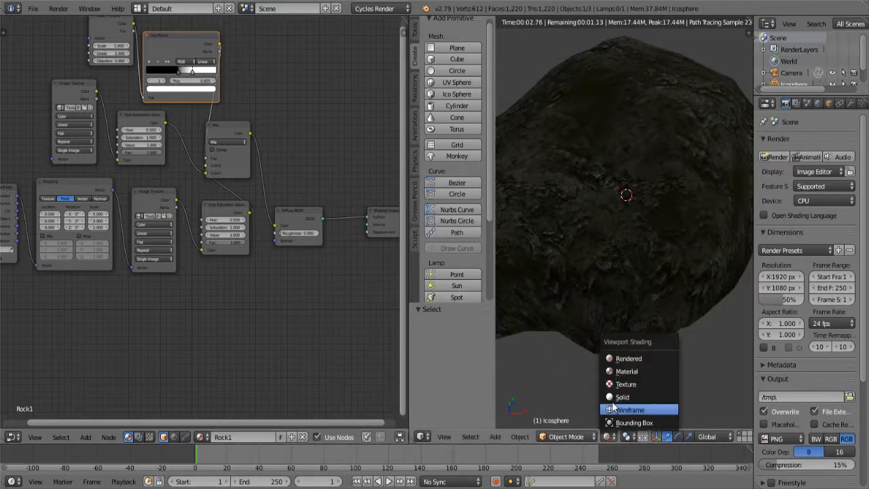
pyautogui.click(613, 397)
pyautogui.moveTo(575, 381); pyautogui.dragTo(576, 335, button='middle')
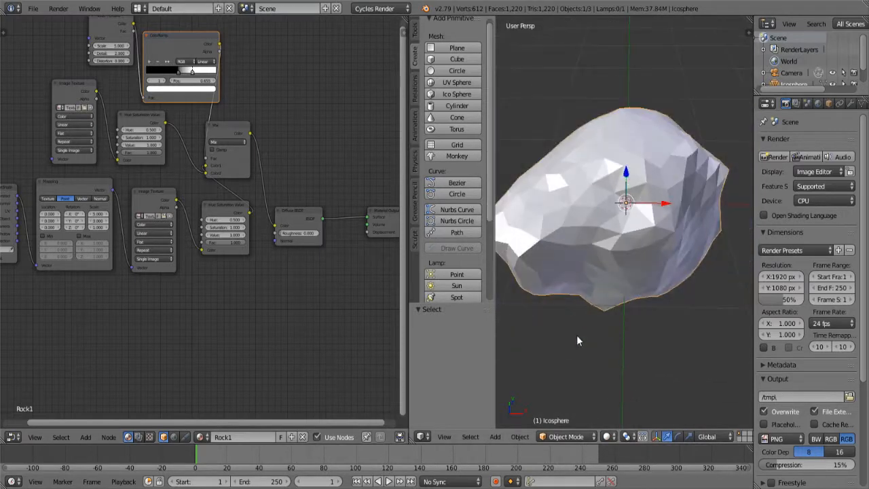
pyautogui.press('Tab')
pyautogui.scroll(-2, 600, 292)
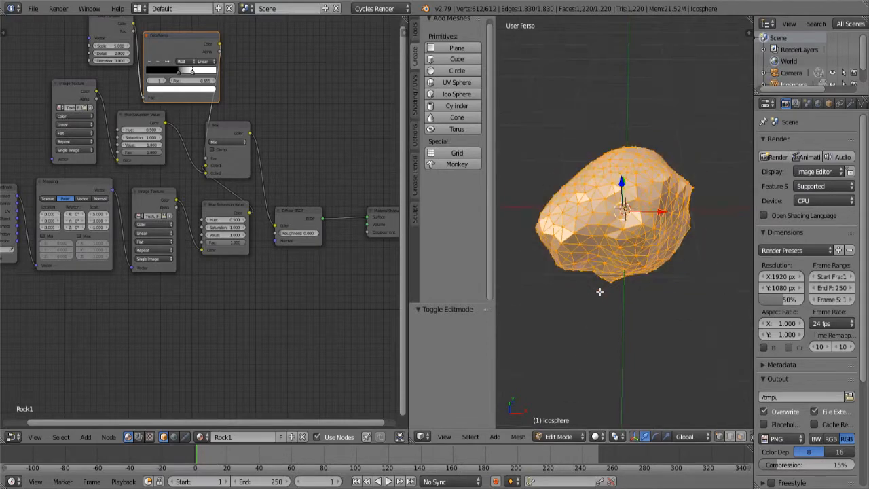
pyautogui.press('u')
pyautogui.click(600, 203)
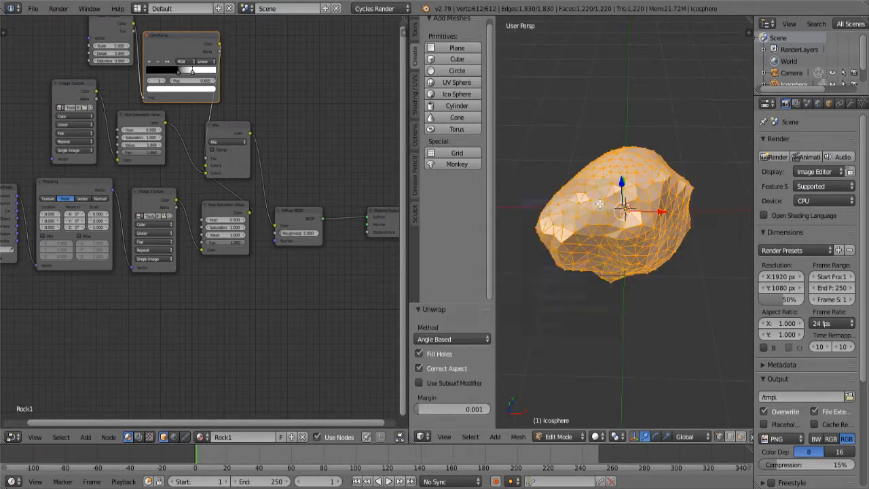
# - Return to Object Mode and display the unwrapped rock with Rendered shading
pyautogui.click(582, 436)
pyautogui.click(563, 421)
pyautogui.click(609, 437)
pyautogui.click(617, 357)
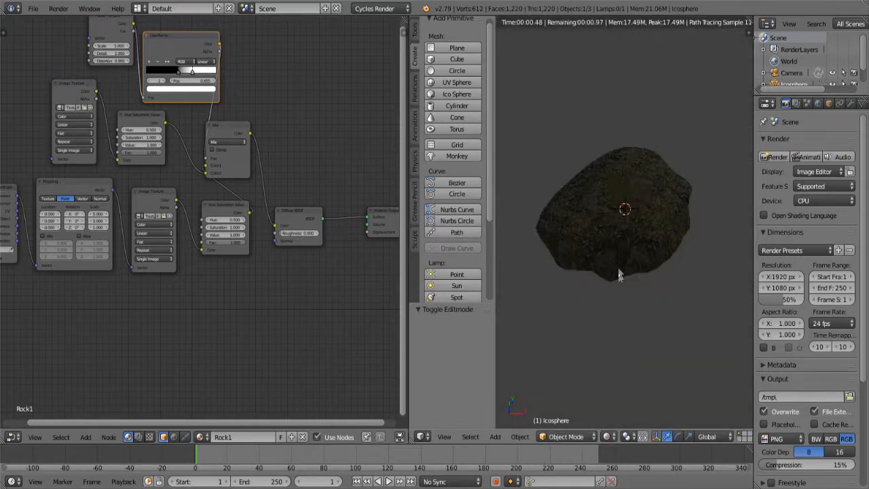
pyautogui.scroll(3, 618, 256)
pyautogui.moveTo(618, 256)
pyautogui.mouseDown(button='middle')
pyautogui.moveTo(588, 252)
pyautogui.moveTo(607, 252)
pyautogui.moveTo(596, 163)
pyautogui.mouseUp(button='middle')
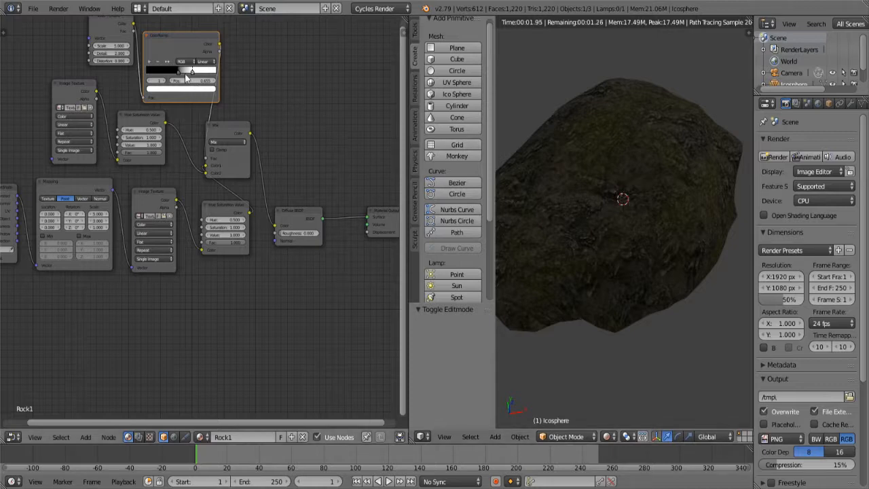
# - Move the ColorRamp's black stop to 0.441 and check the moss blend on the rock up close
pyautogui.moveTo(179, 72)
pyautogui.mouseDown()
pyautogui.moveTo(158, 75)
pyautogui.moveTo(174, 81)
pyautogui.mouseUp()
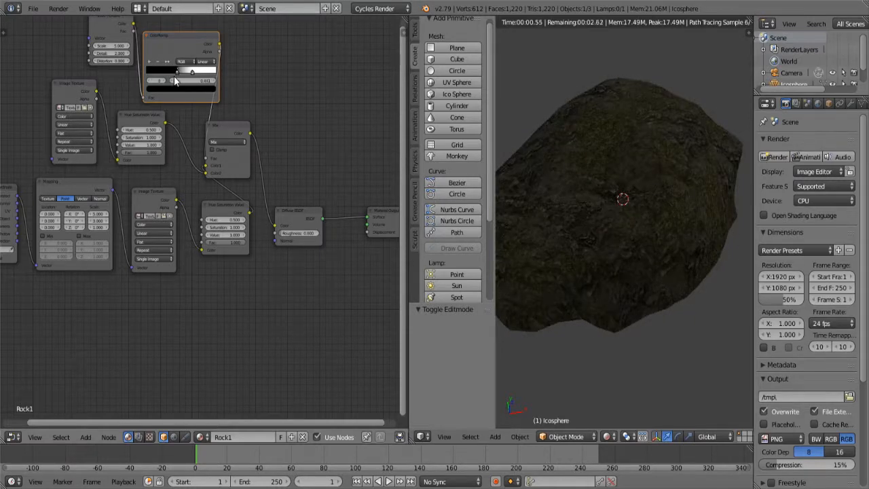
pyautogui.scroll(3, 640, 141)
pyautogui.scroll(1, 632, 150)
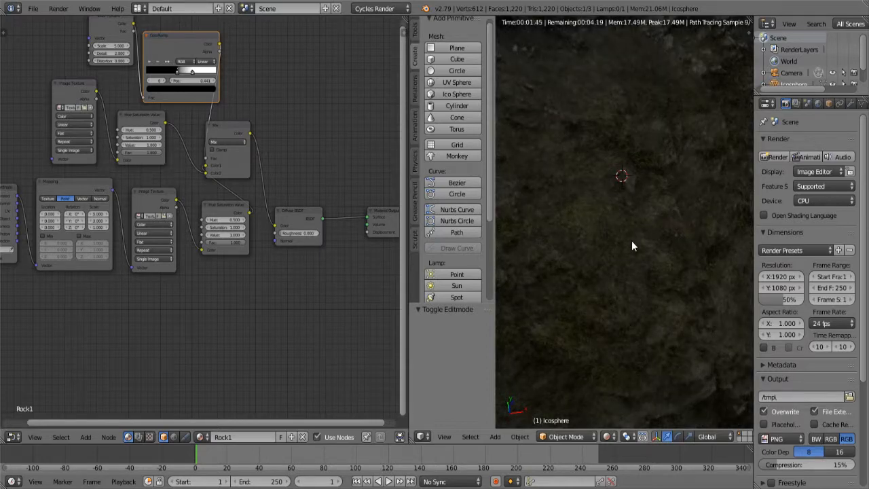
pyautogui.scroll(-2, 631, 241)
pyautogui.scroll(-1, 631, 241)
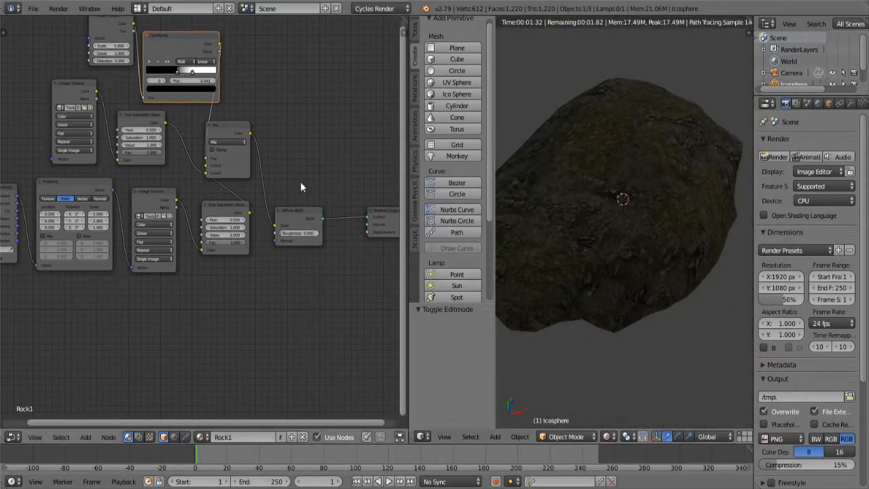
# - Try inserting a Bump node between the Mix node and the Diffuse BSDF, and delete it
pyautogui.moveTo(304, 170); pyautogui.dragTo(245, 171, button='middle')
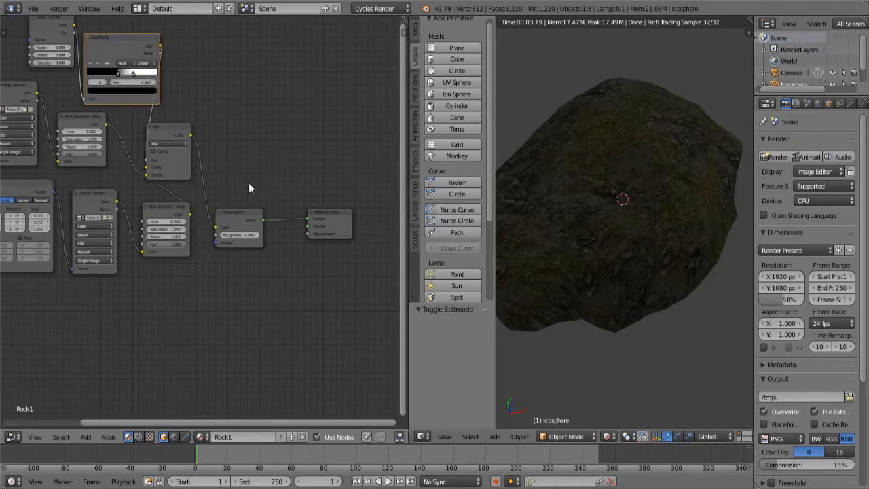
pyautogui.hotkey('shift', 'a')
pyautogui.click(249, 194)
pyautogui.write('BUMP')
pyautogui.press('Return')
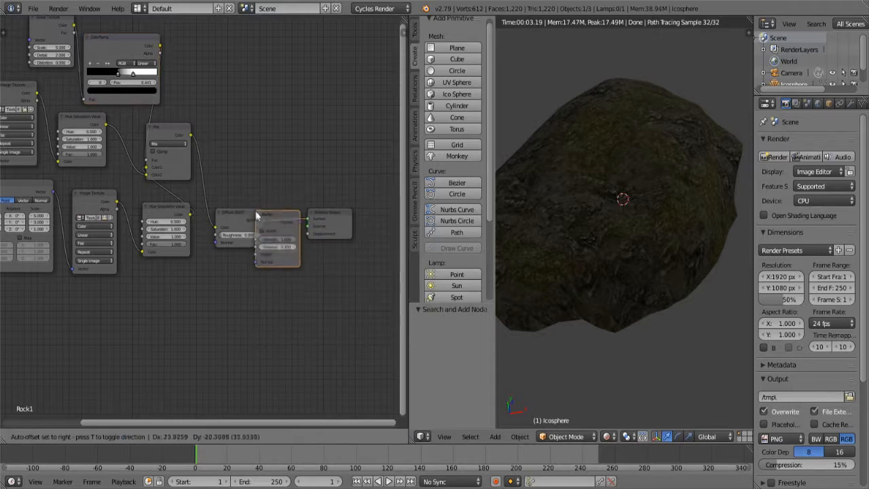
pyautogui.click(197, 165)
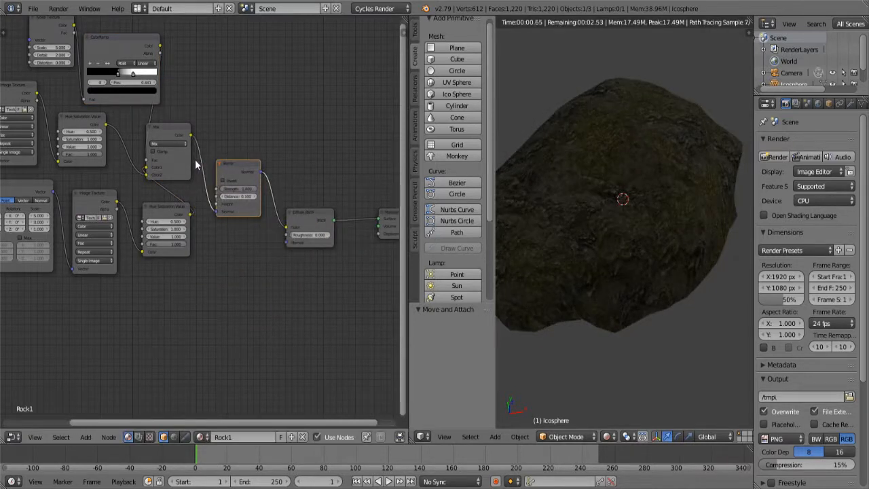
pyautogui.click(236, 167)
pyautogui.press('x')
# - Reconnect the Mix color to the Diffuse BSDF and move the Diffuse BSDF and Material Output nodes closer to the Mix node
pyautogui.moveTo(190, 135); pyautogui.dragTo(246, 182)
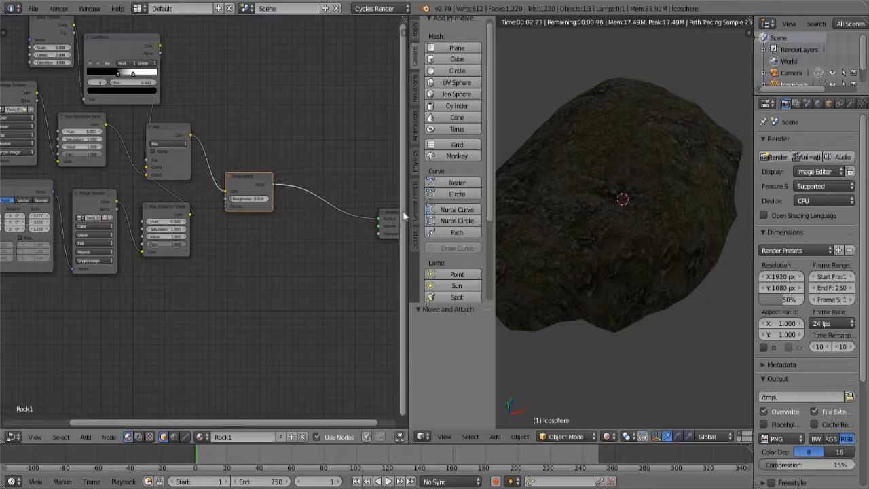
pyautogui.moveTo(392, 216); pyautogui.dragTo(310, 211)
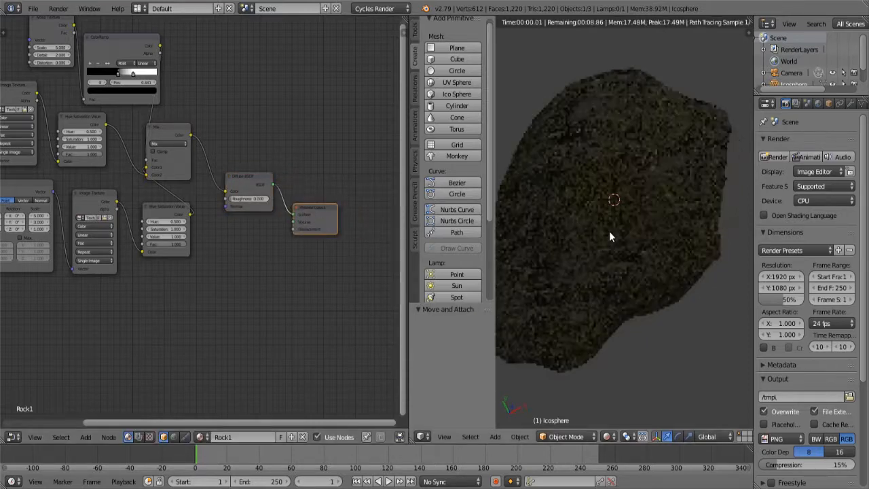
pyautogui.moveTo(612, 229)
pyautogui.mouseDown(button='middle')
pyautogui.moveTo(715, 163)
pyautogui.moveTo(676, 178)
pyautogui.moveTo(646, 142)
pyautogui.moveTo(563, 178)
pyautogui.moveTo(731, 184)
pyautogui.moveTo(710, 187)
pyautogui.moveTo(720, 143)
pyautogui.mouseUp(button='middle')
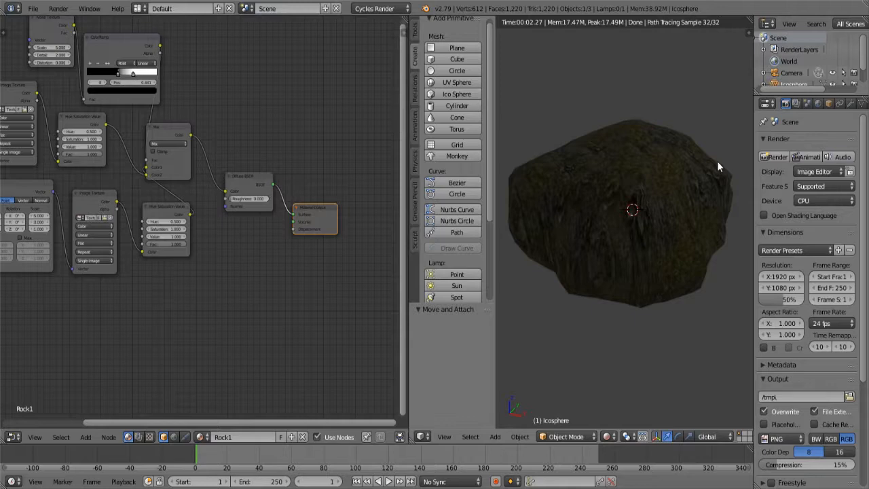
pyautogui.scroll(-4, 285, 85)
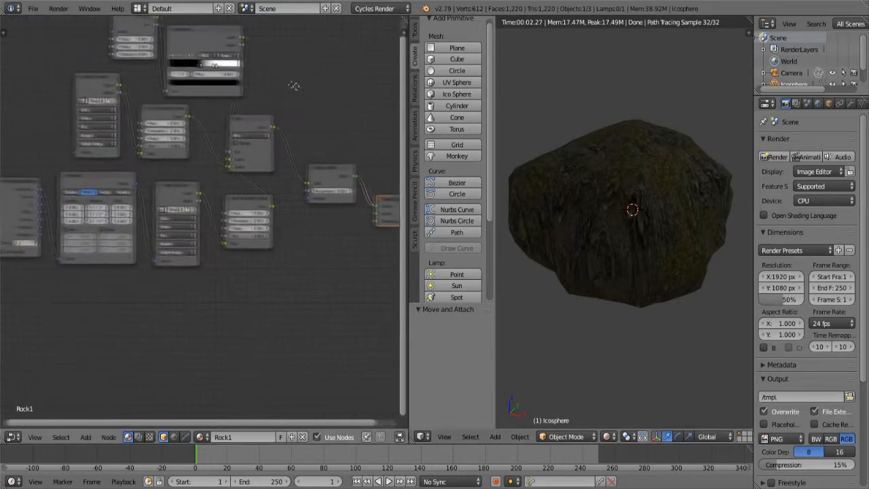
pyautogui.scroll(1, 297, 89)
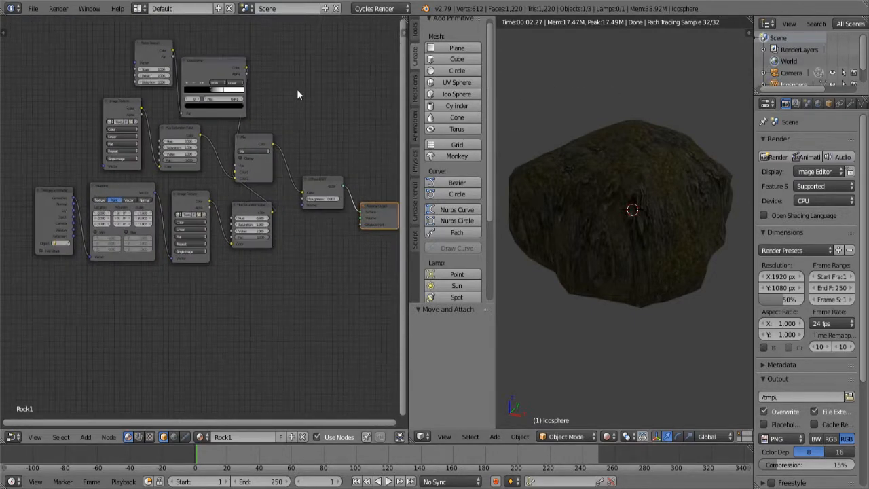
pyautogui.moveTo(297, 89); pyautogui.dragTo(290, 86, button='middle')
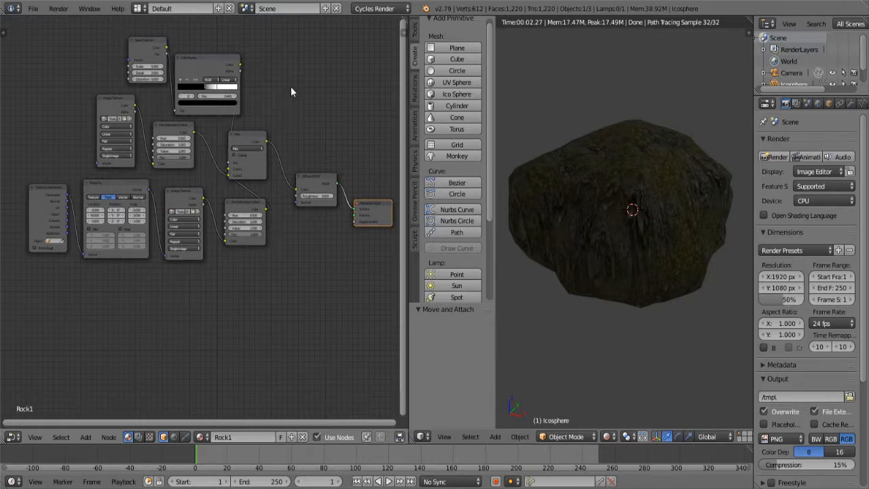